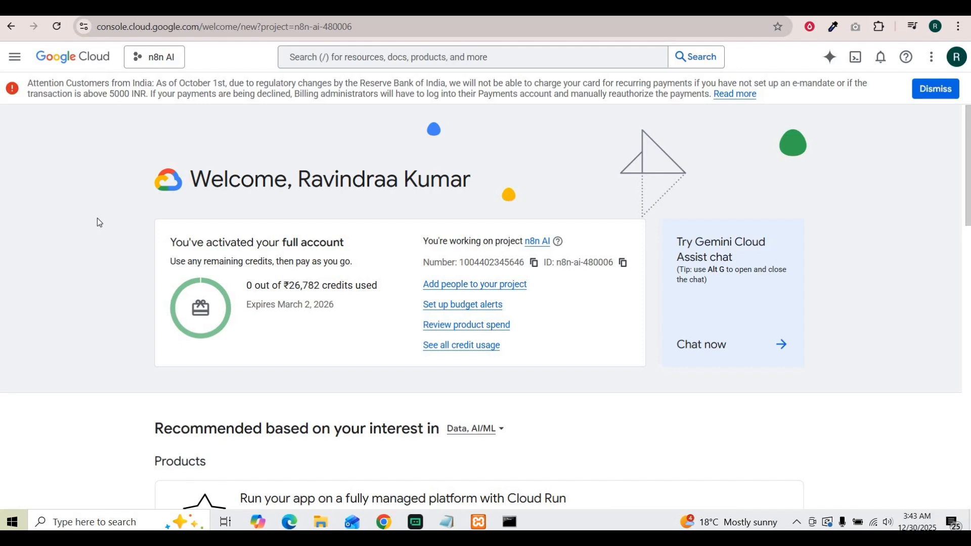
Start a new Google Cloud project and name it Ai Automation.
{"action": "left_click", "coordinate": [145, 62]}
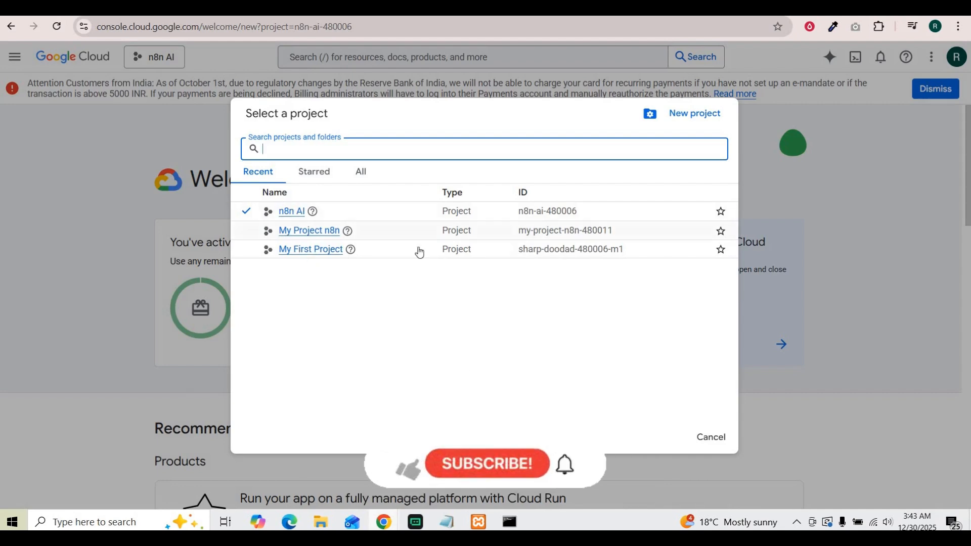
{"action": "left_click", "coordinate": [690, 117]}
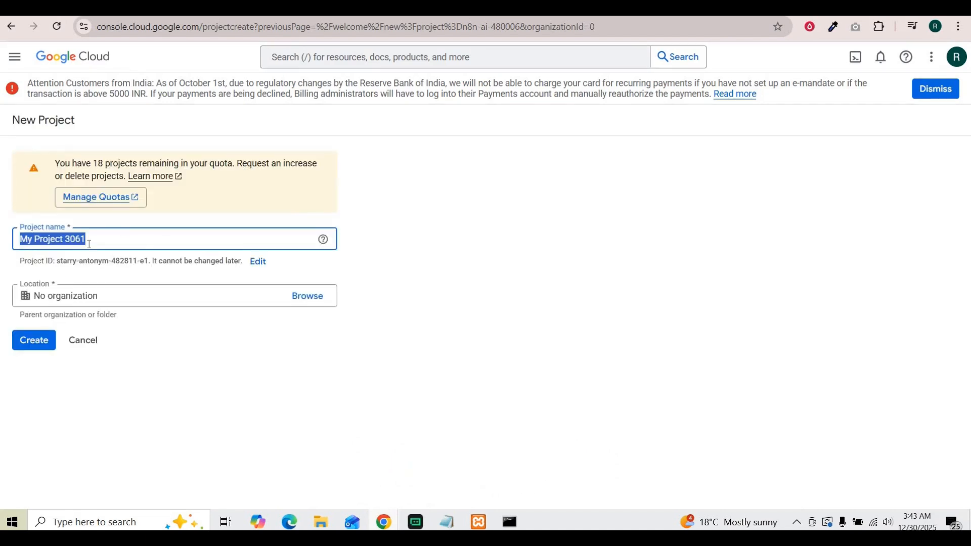
{"action": "left_click", "coordinate": [89, 241]}
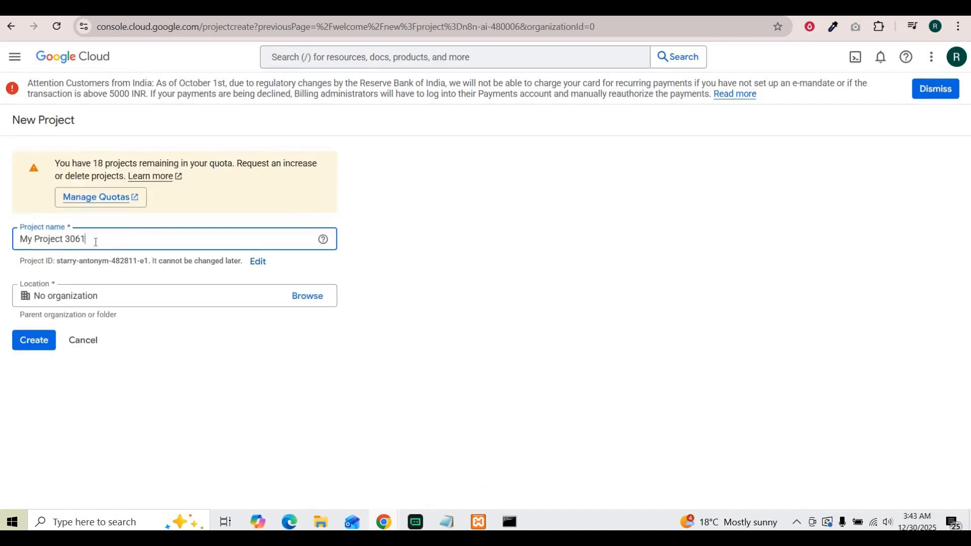
{"action": "key", "text": "ctrl+a"}
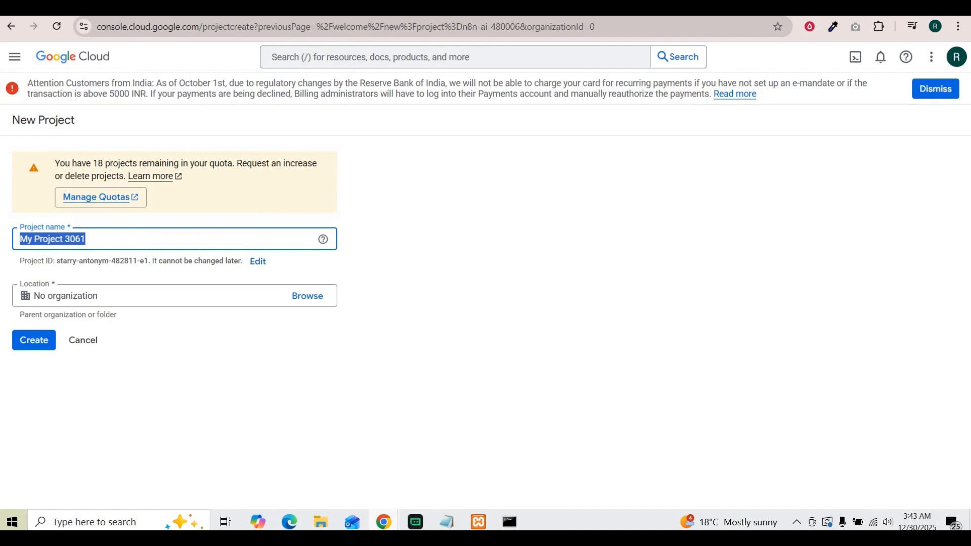
{"action": "type", "text": "Ai "}
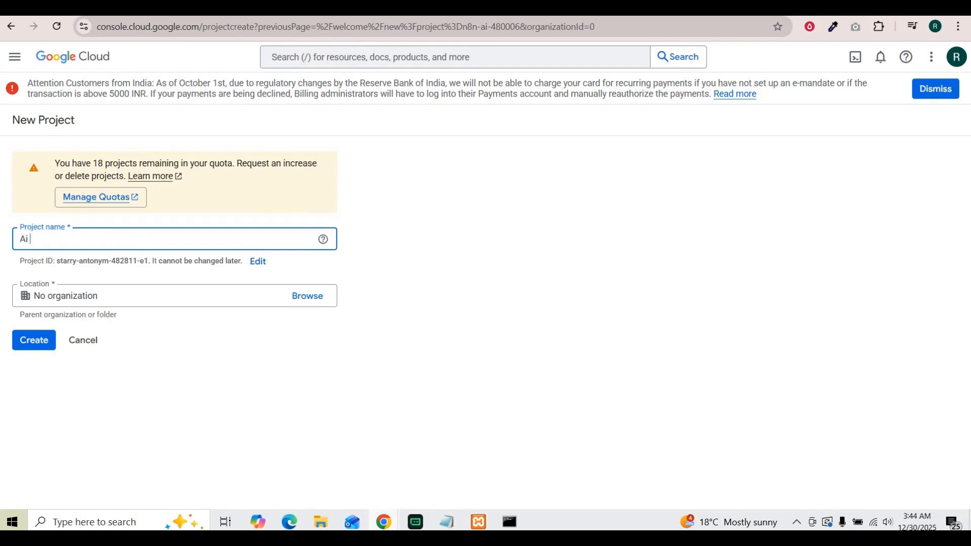
{"action": "type", "text": "Automation"}
Choose No organization as the project location and create the project.
{"action": "left_click", "coordinate": [131, 296]}
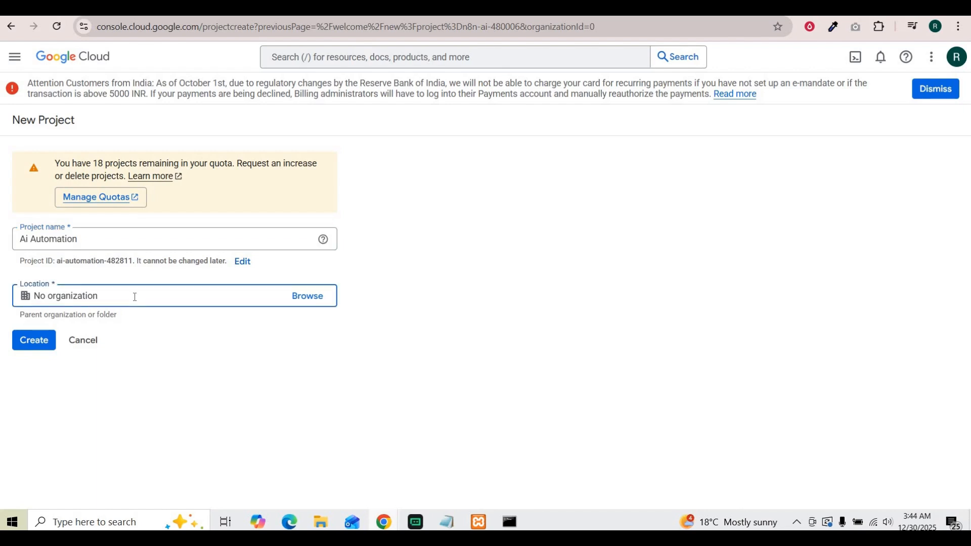
{"action": "left_click", "coordinate": [304, 298]}
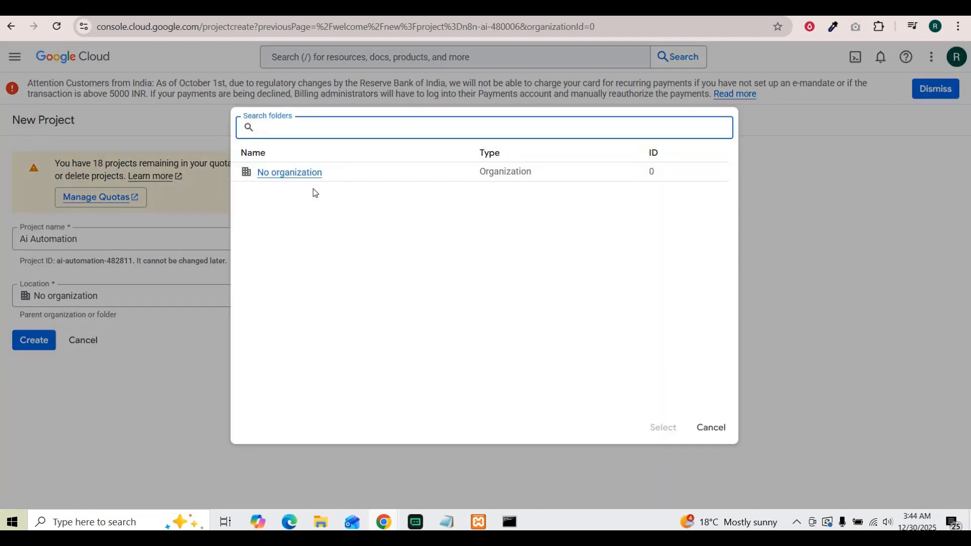
{"action": "left_click", "coordinate": [279, 173]}
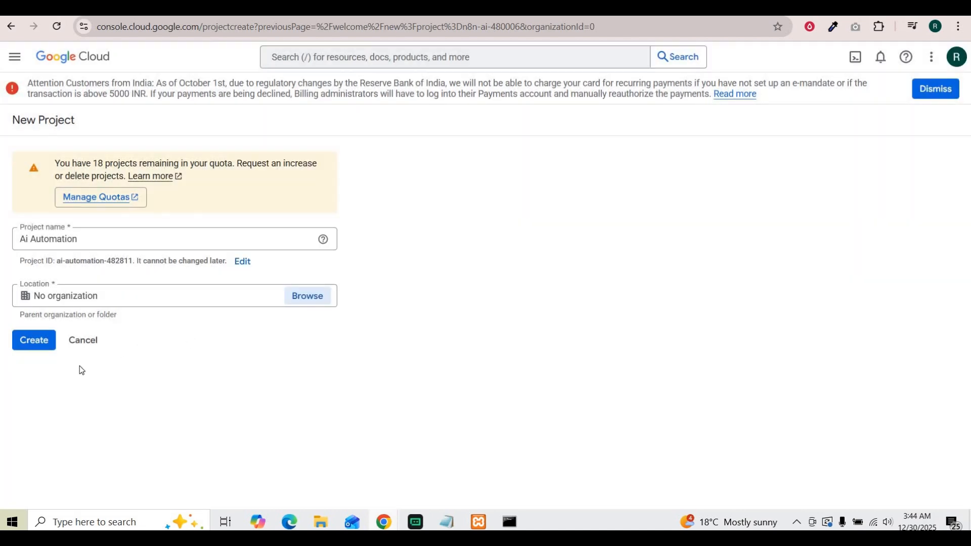
{"action": "left_click", "coordinate": [308, 302]}
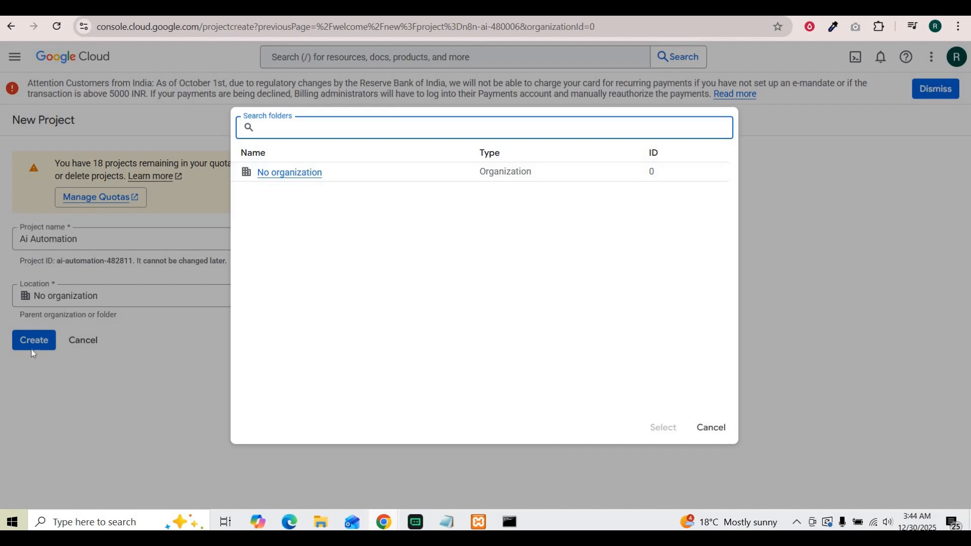
{"action": "left_click", "coordinate": [710, 430]}
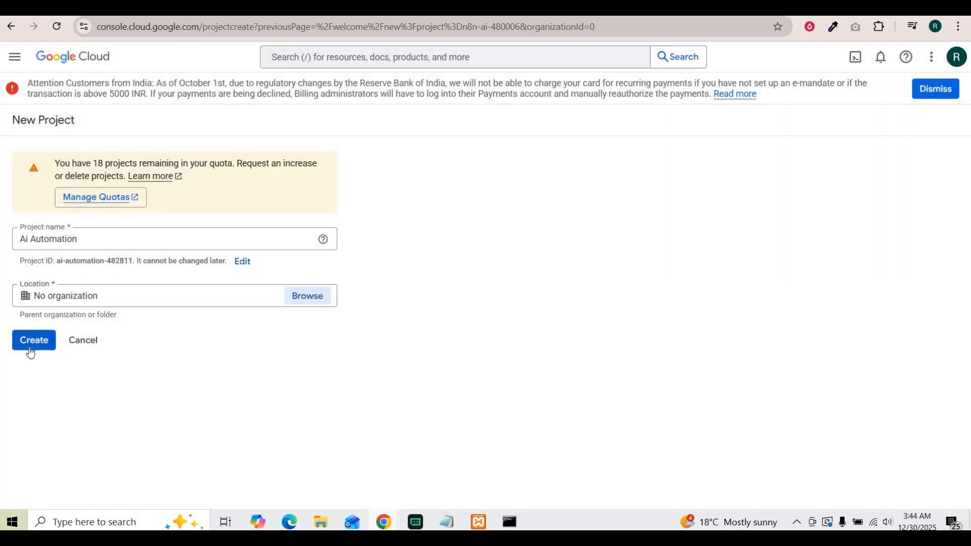
{"action": "left_click", "coordinate": [30, 349]}
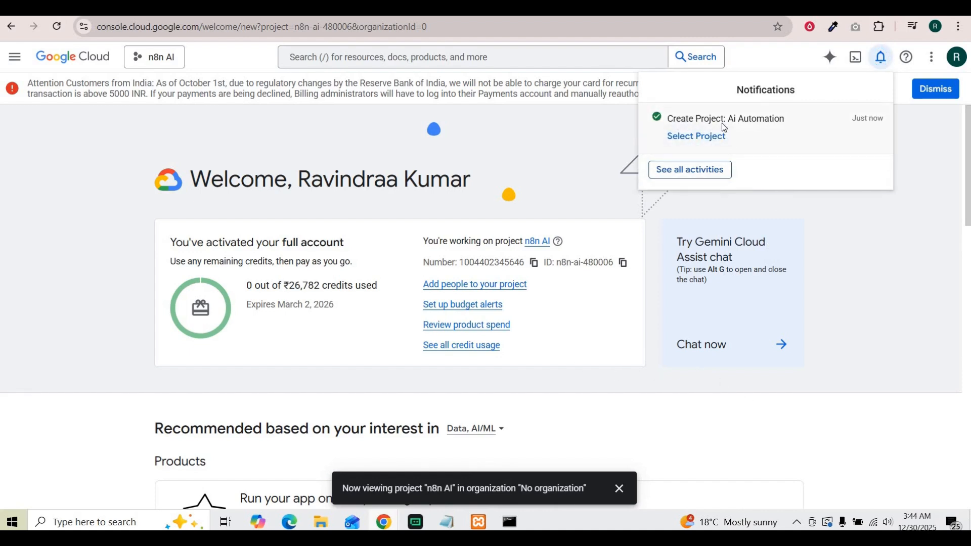
Switch to the new Ai Automation project.
{"action": "left_click", "coordinate": [693, 137]}
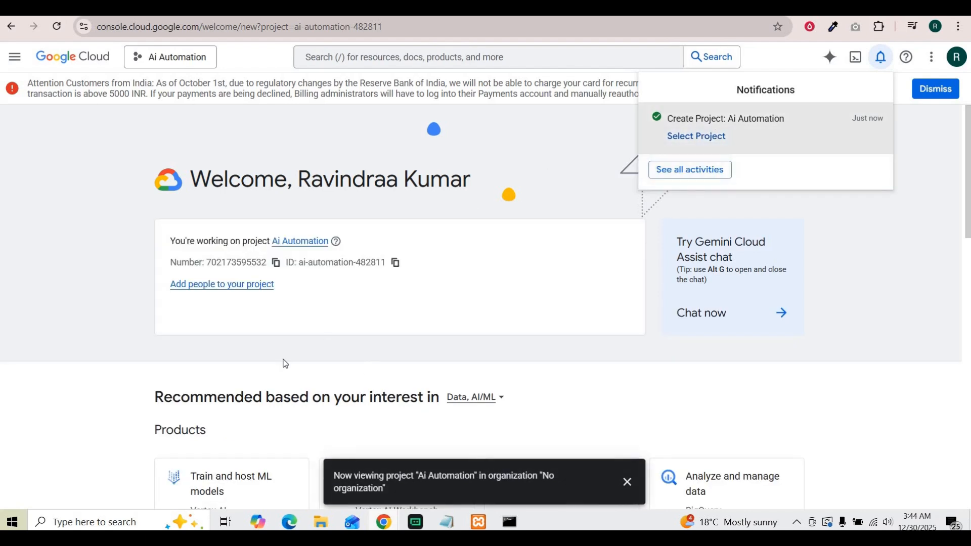
{"action": "left_click", "coordinate": [496, 334]}
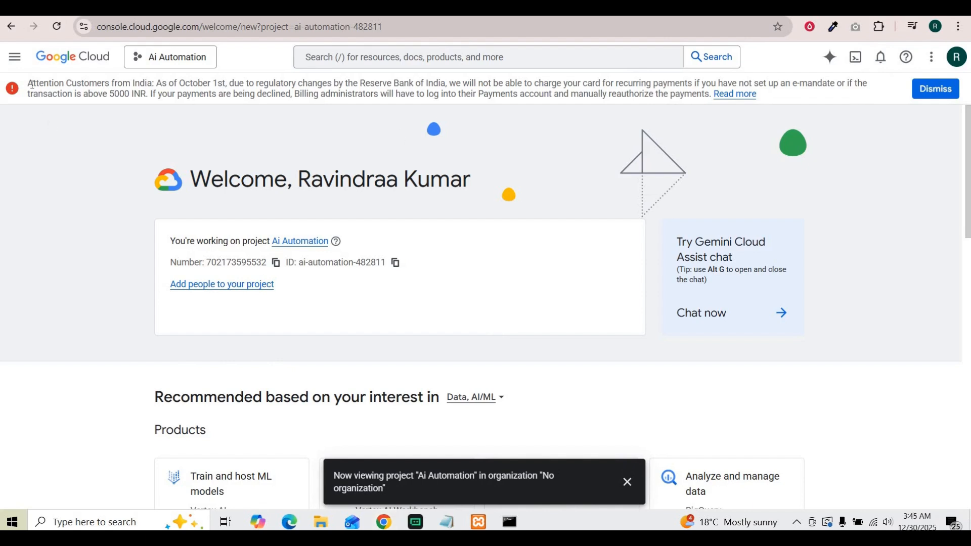
Open the API Library under APIs & Services.
{"action": "left_click", "coordinate": [15, 56]}
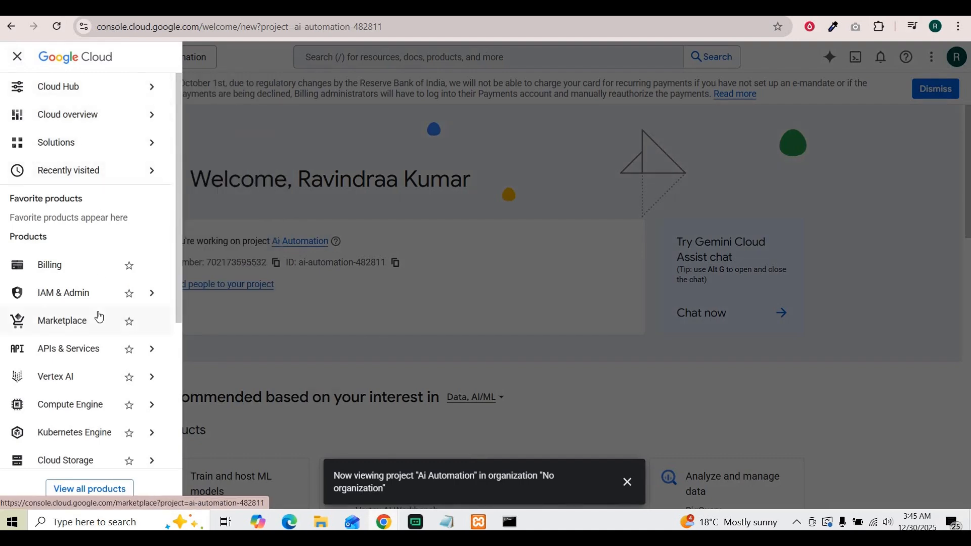
{"action": "mouse_move", "coordinate": [109, 364]}
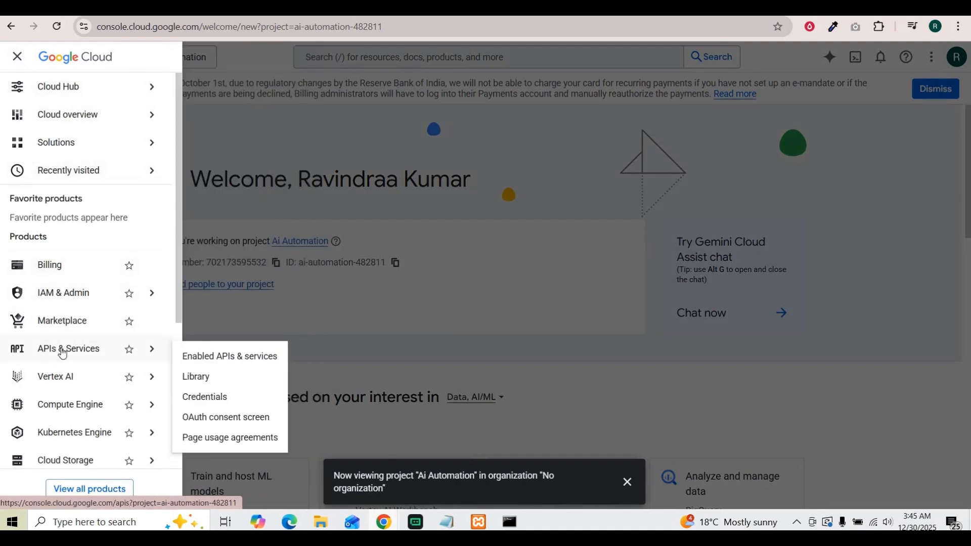
{"action": "left_click", "coordinate": [198, 377]}
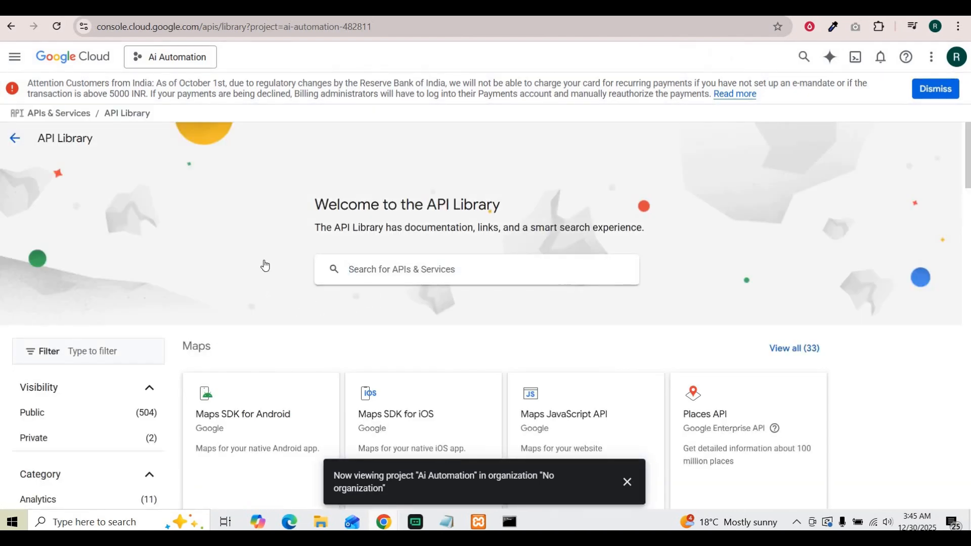
Find the Google Sheets API in the Google Workspace section and enable it.
{"action": "scroll", "coordinate": [265, 273], "scroll_direction": "down", "scroll_amount": 4}
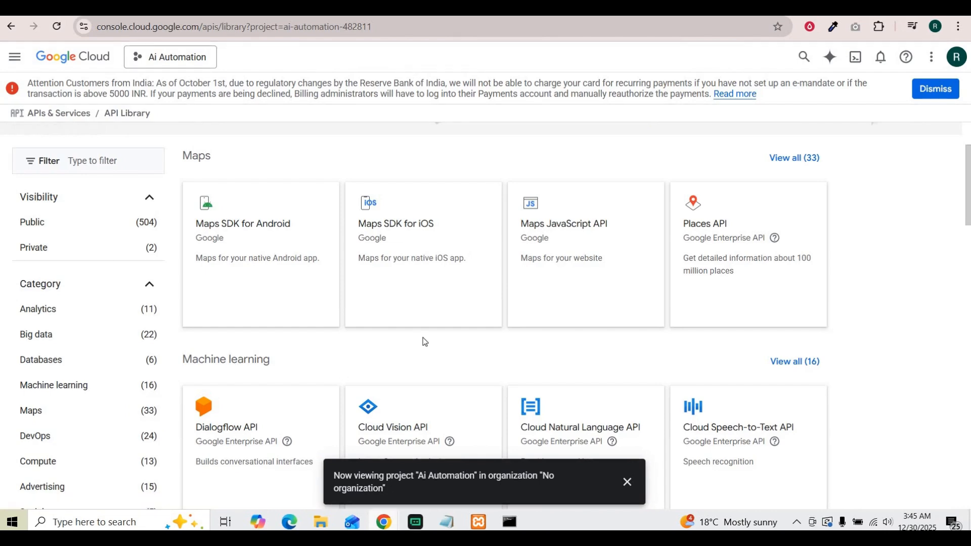
{"action": "scroll", "coordinate": [284, 352], "scroll_direction": "down", "scroll_amount": 6}
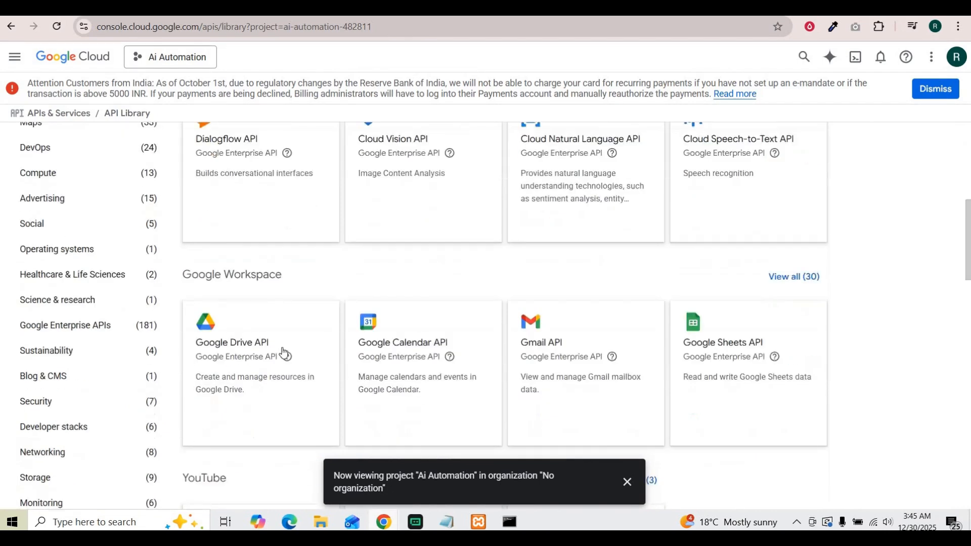
{"action": "scroll", "coordinate": [284, 352], "scroll_direction": "up", "scroll_amount": 4}
{"action": "scroll", "coordinate": [515, 339], "scroll_direction": "up", "scroll_amount": 2}
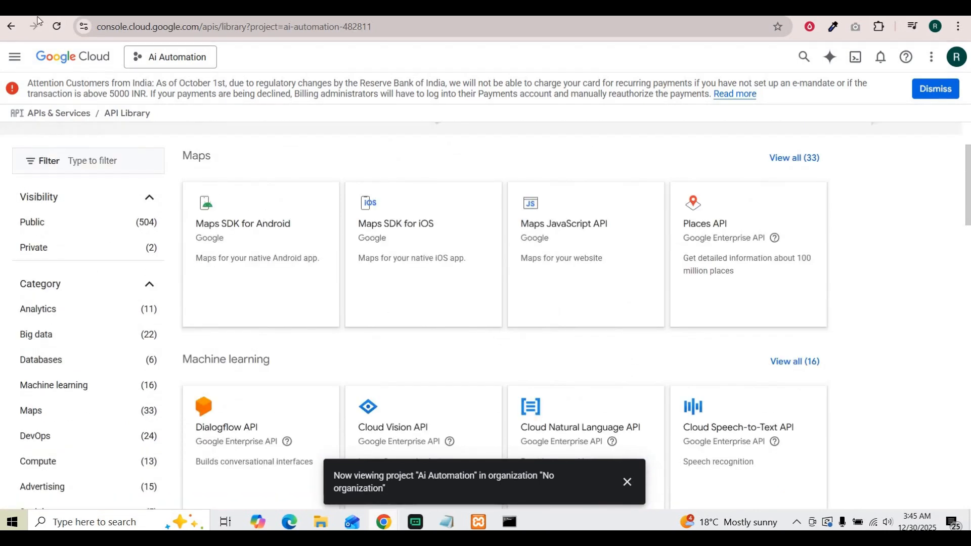
{"action": "scroll", "coordinate": [470, 317], "scroll_direction": "up", "scroll_amount": 4}
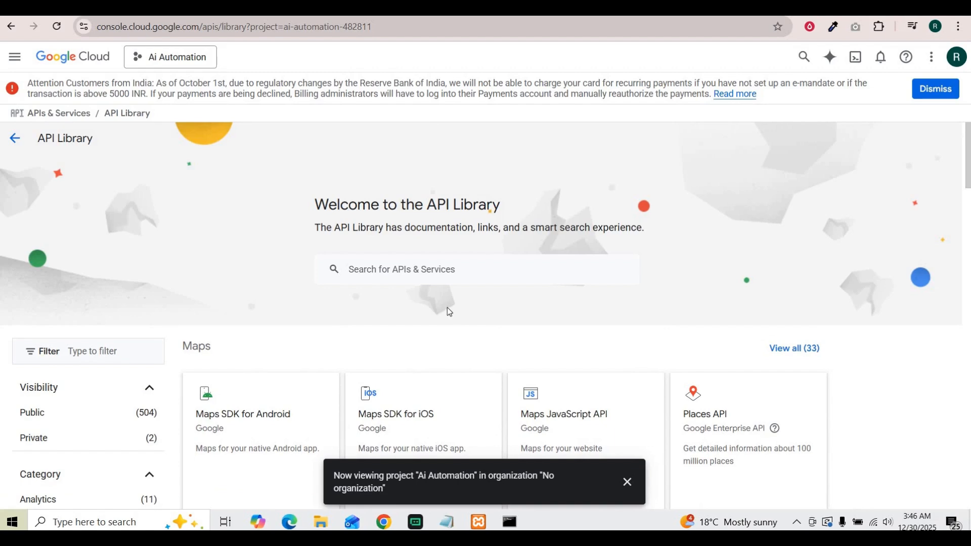
{"action": "scroll", "coordinate": [303, 308], "scroll_direction": "down", "scroll_amount": 9}
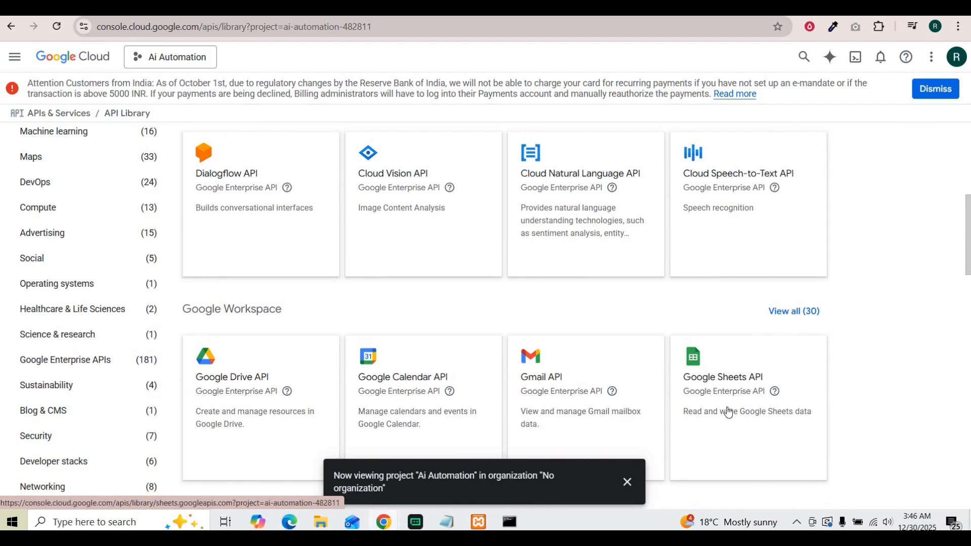
{"action": "left_click", "coordinate": [720, 383]}
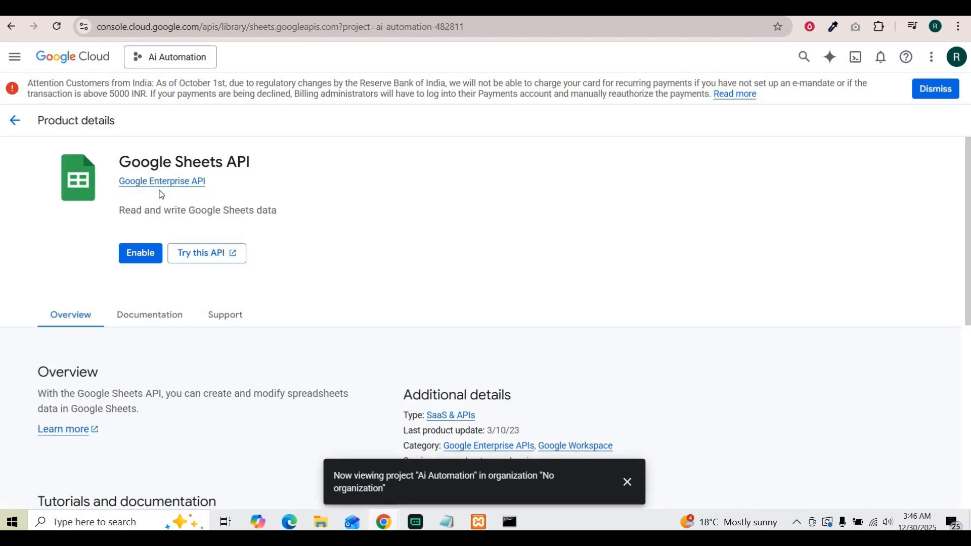
{"action": "left_click", "coordinate": [137, 256]}
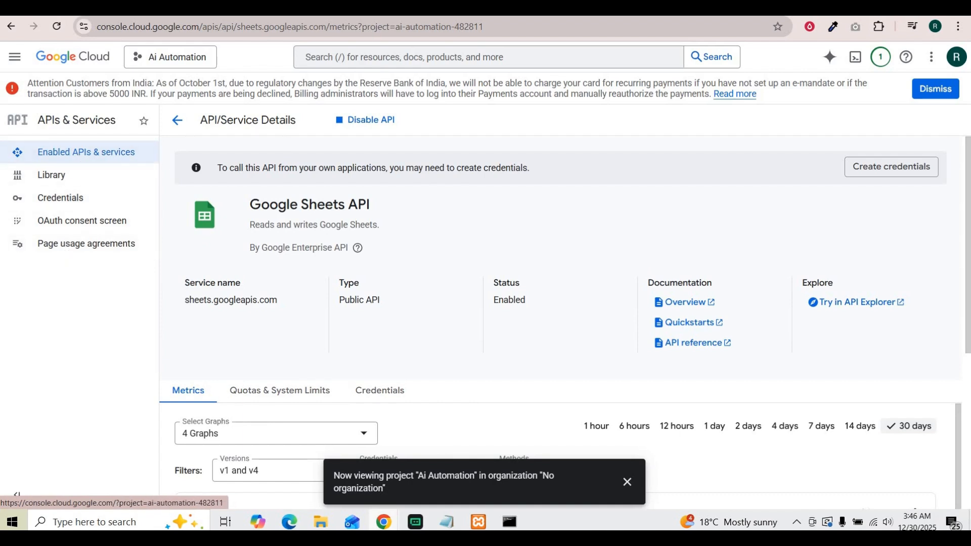
Open the OAuth consent screen and start configuring the Google Auth Platform.
{"action": "scroll", "coordinate": [136, 228], "scroll_direction": "down", "scroll_amount": 1}
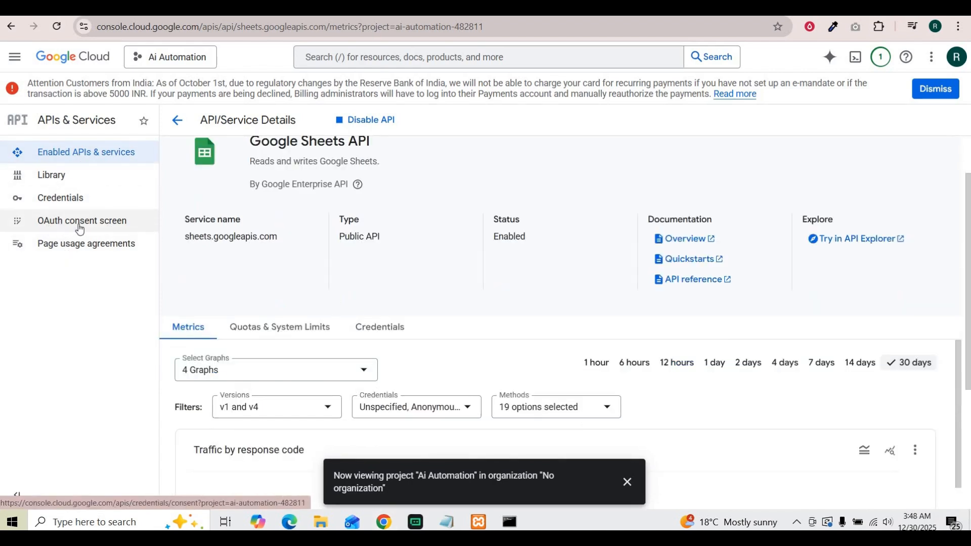
{"action": "left_click", "coordinate": [108, 227]}
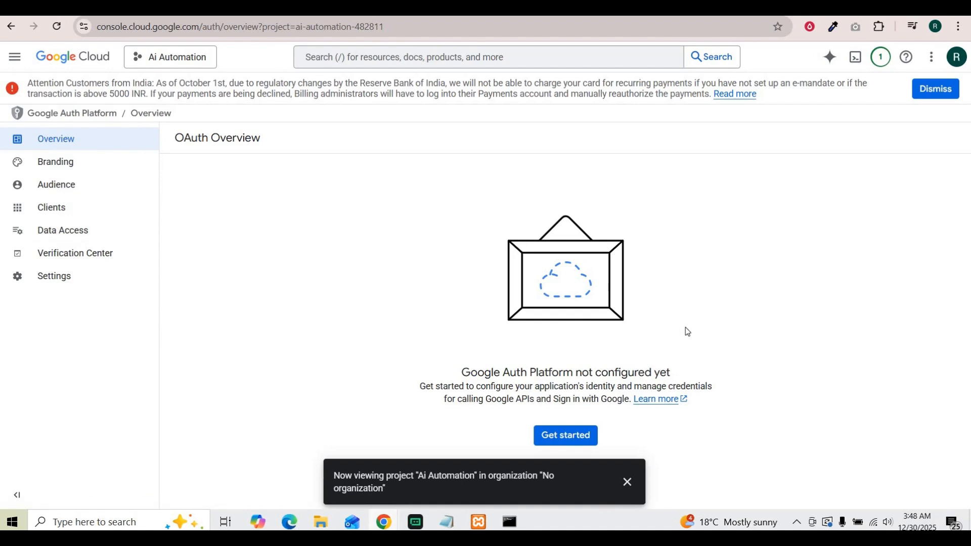
{"action": "left_click", "coordinate": [626, 481]}
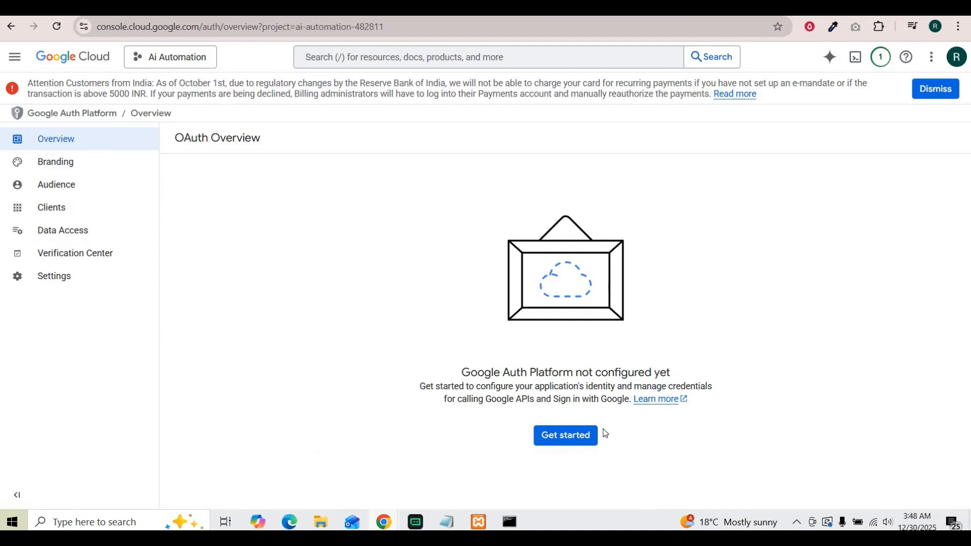
{"action": "left_click", "coordinate": [562, 443]}
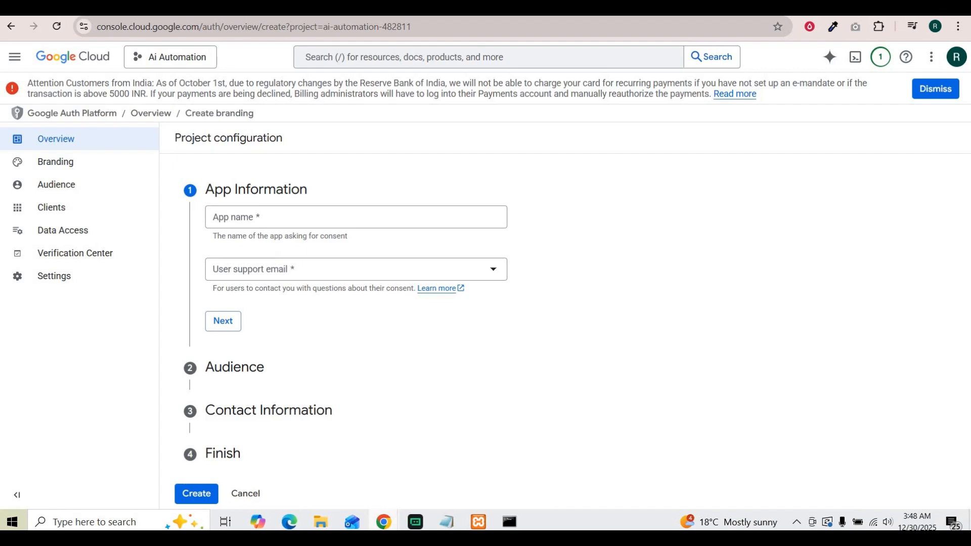
Enter Ai Auto as the app name.
{"action": "left_click", "coordinate": [418, 218]}
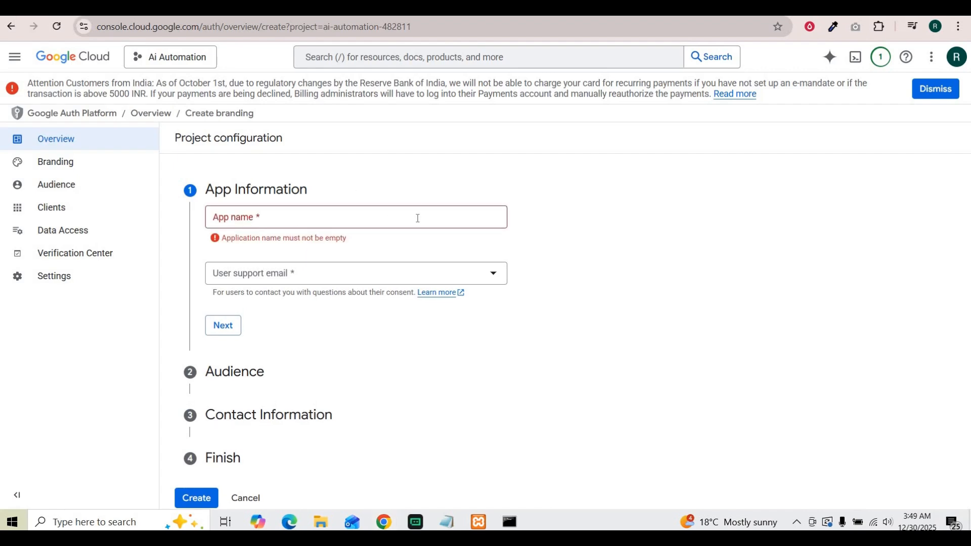
{"action": "left_click", "coordinate": [281, 218]}
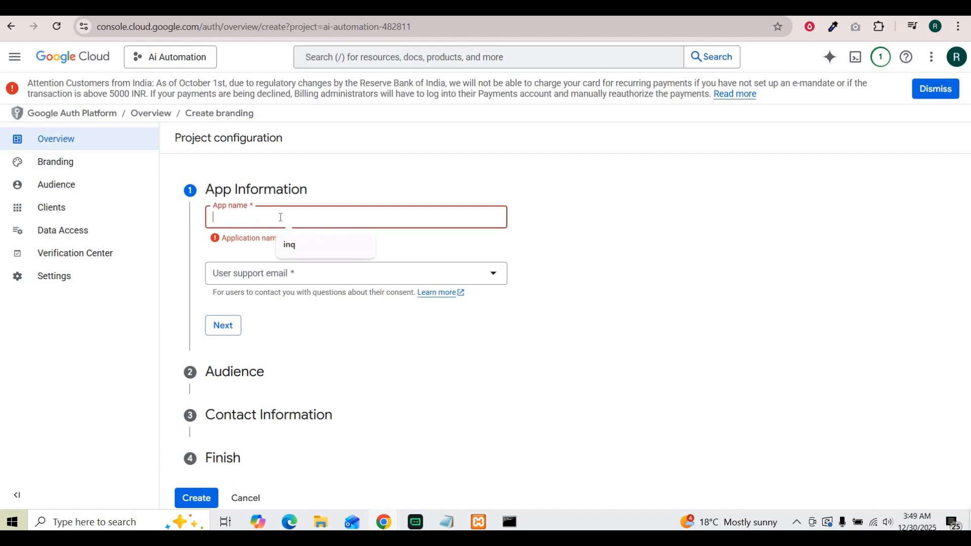
{"action": "type", "text": "A"}
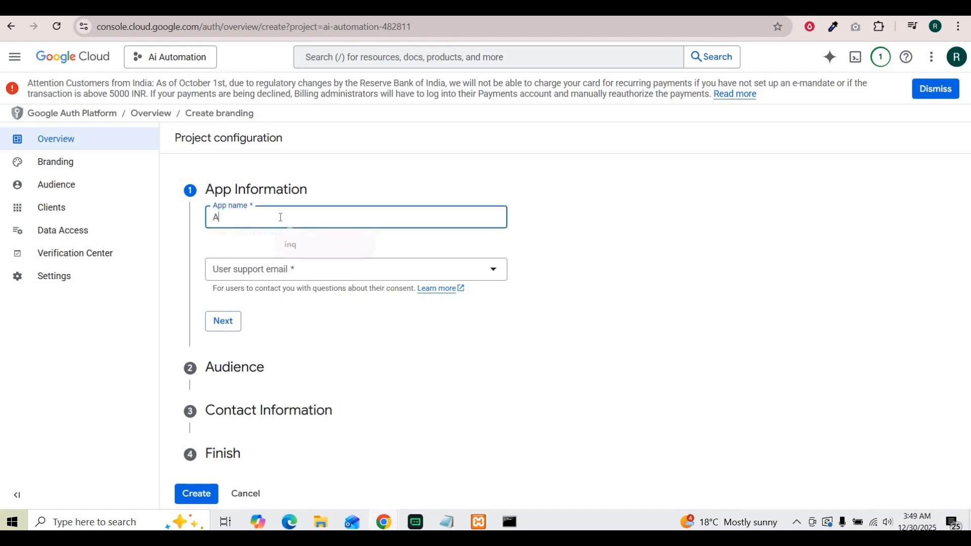
{"action": "type", "text": "i Auto"}
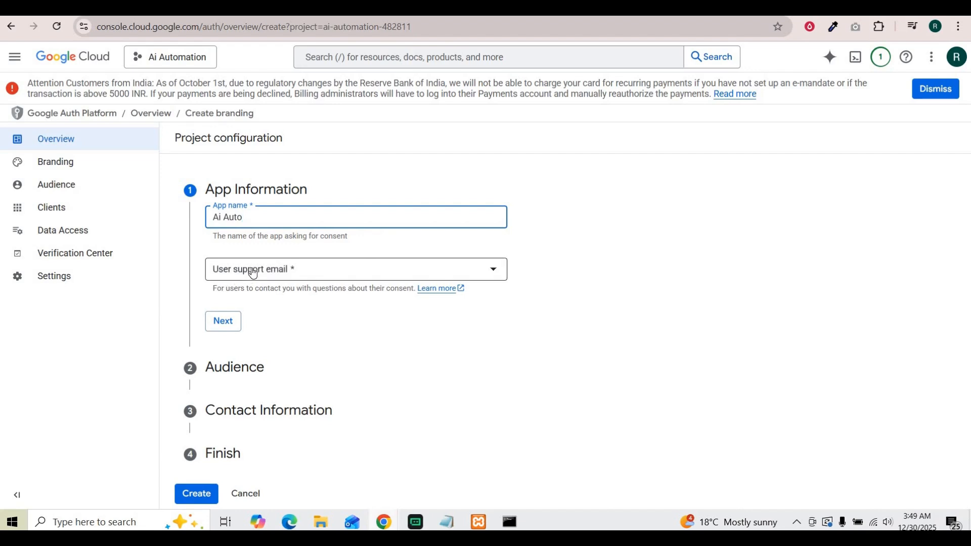
Pick the account's e-mail as the user support email and continue to the Audience section.
{"action": "left_click", "coordinate": [293, 276]}
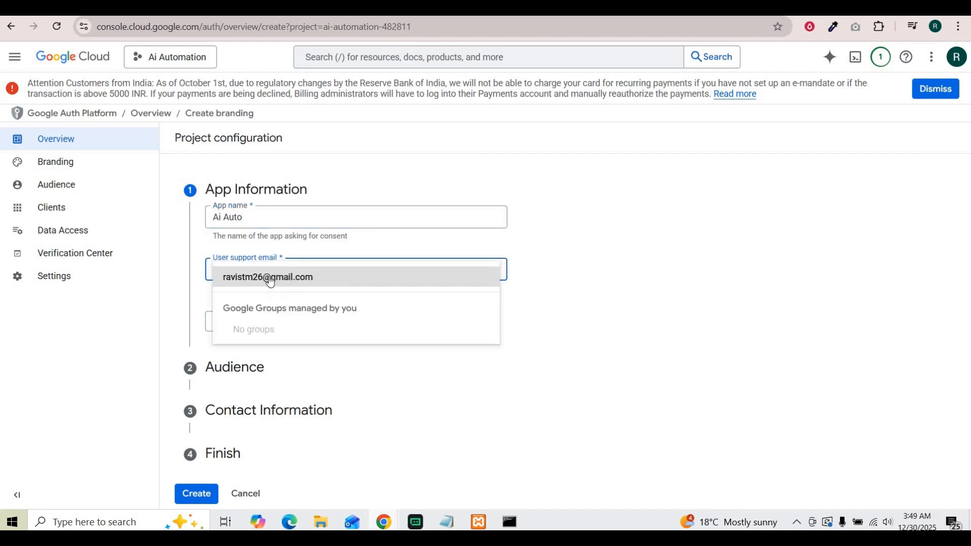
{"action": "left_click", "coordinate": [268, 278]}
{"action": "left_click", "coordinate": [570, 284]}
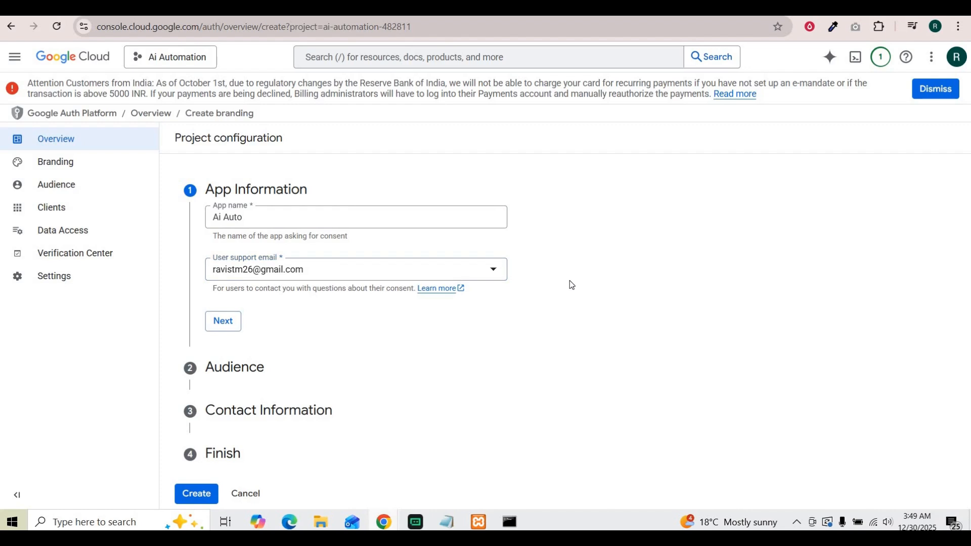
{"action": "left_click", "coordinate": [237, 317]}
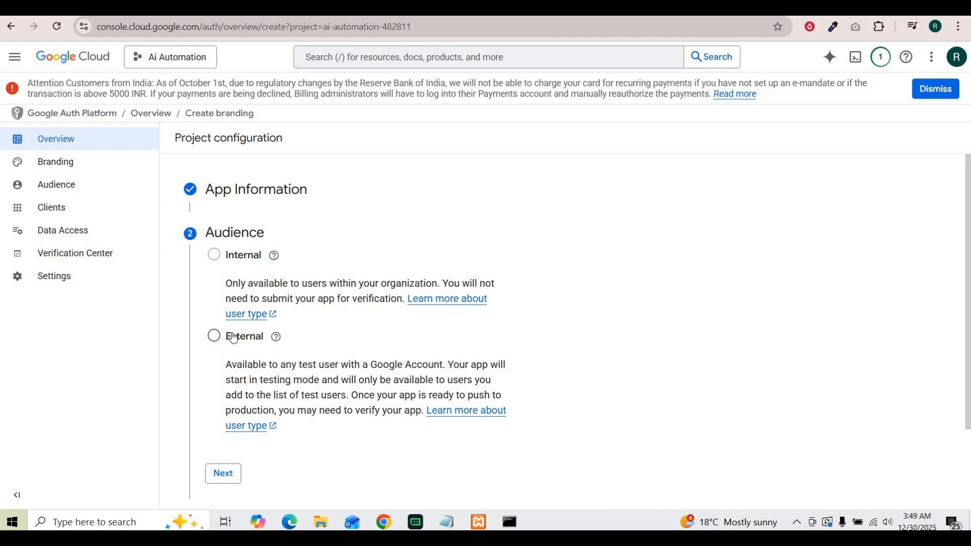
Choose External as the app audience.
{"action": "left_click", "coordinate": [651, 333]}
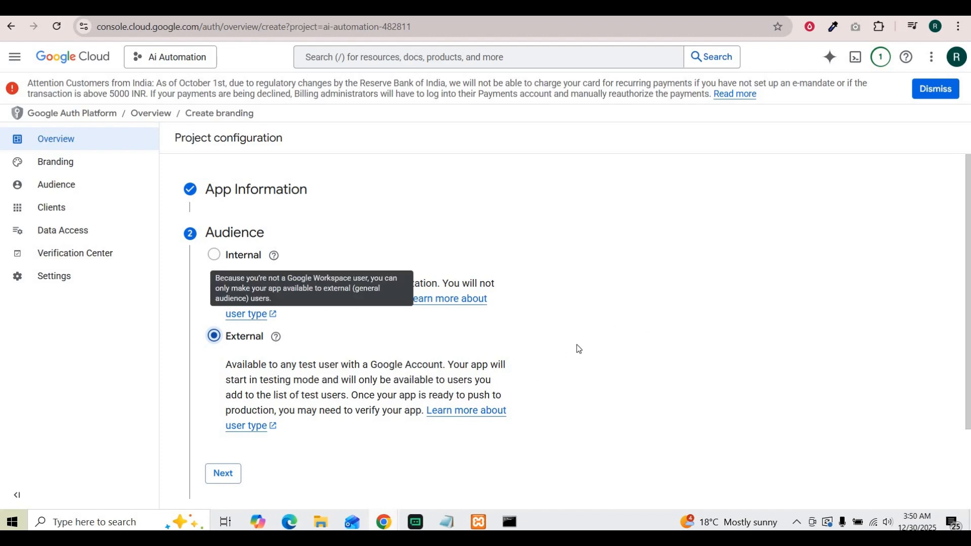
Continue past the Audience section and enter the account's e-mail as the contact address, then continue.
{"action": "scroll", "coordinate": [576, 344], "scroll_direction": "down", "scroll_amount": 2}
{"action": "left_click", "coordinate": [226, 371]}
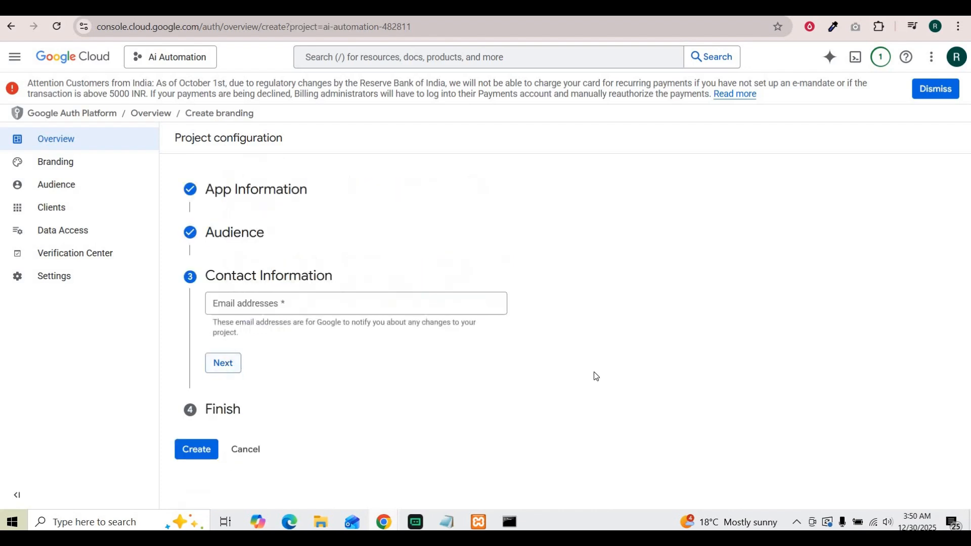
{"action": "left_click", "coordinate": [271, 305]}
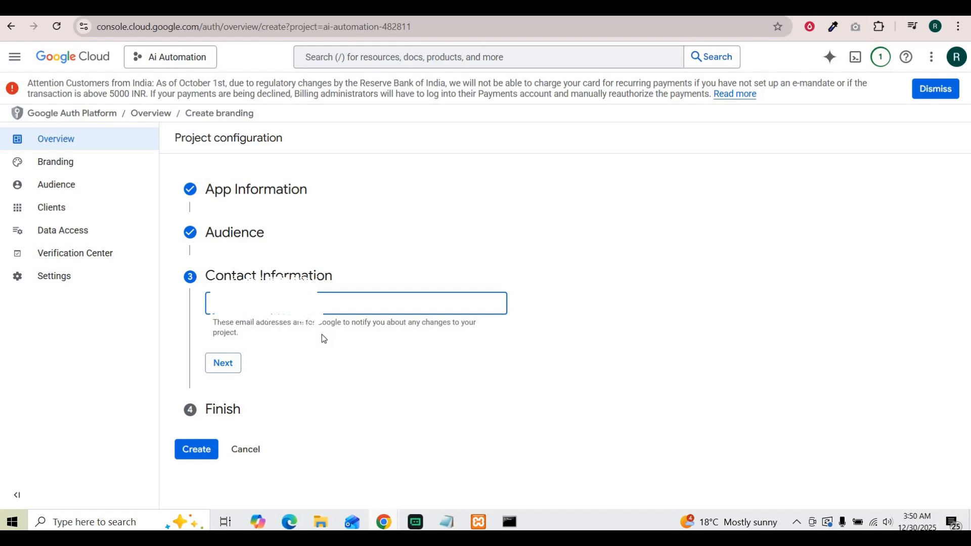
{"action": "left_click", "coordinate": [223, 363]}
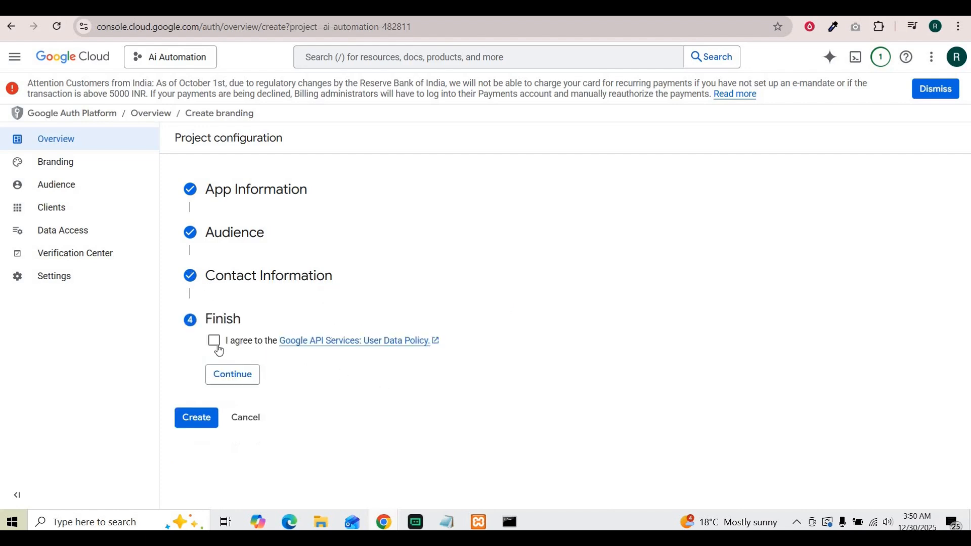
Agree to the Google API Services User Data Policy and create the OAuth configuration.
{"action": "left_click", "coordinate": [214, 340]}
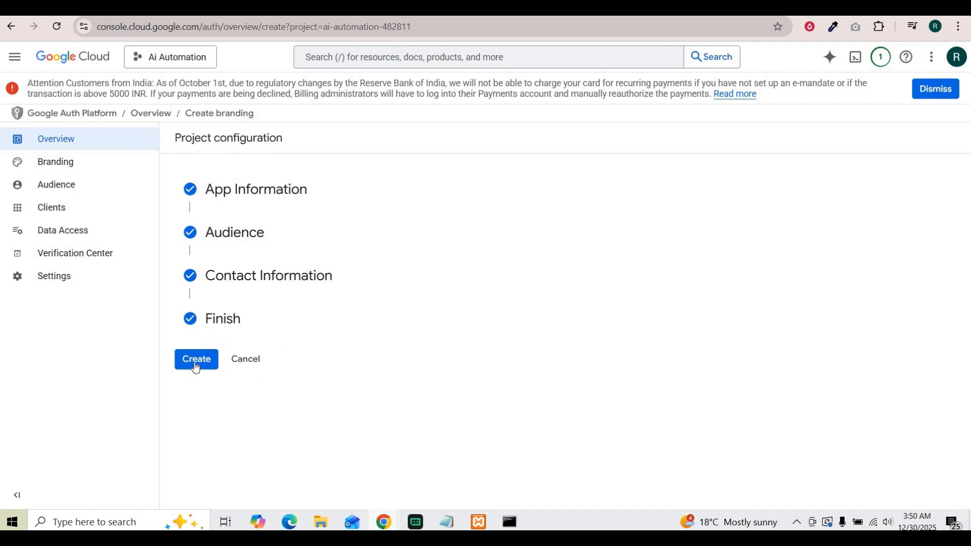
{"action": "left_click", "coordinate": [196, 363]}
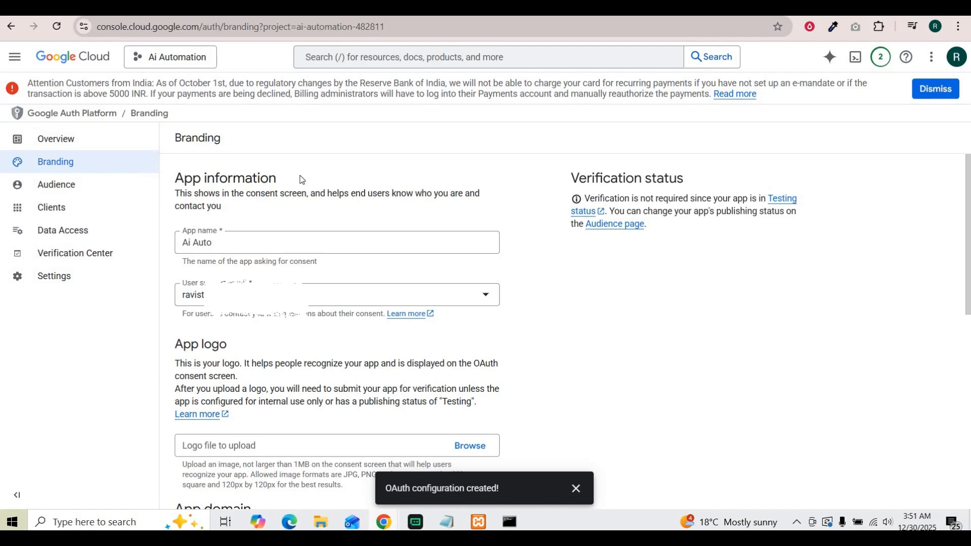
Try to add an authorized domain in the Branding page's App domain section.
{"action": "scroll", "coordinate": [468, 331], "scroll_direction": "down", "scroll_amount": 2}
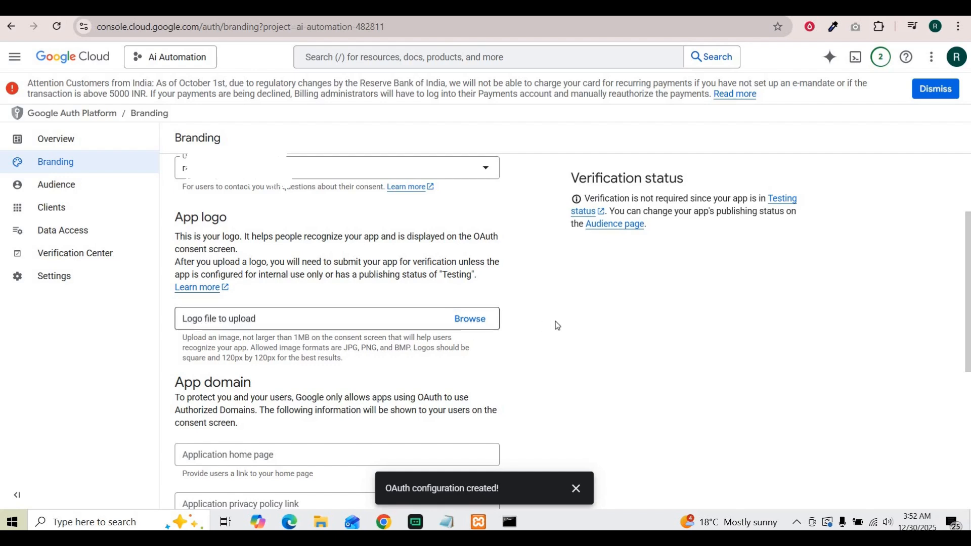
{"action": "scroll", "coordinate": [557, 325], "scroll_direction": "down", "scroll_amount": 3}
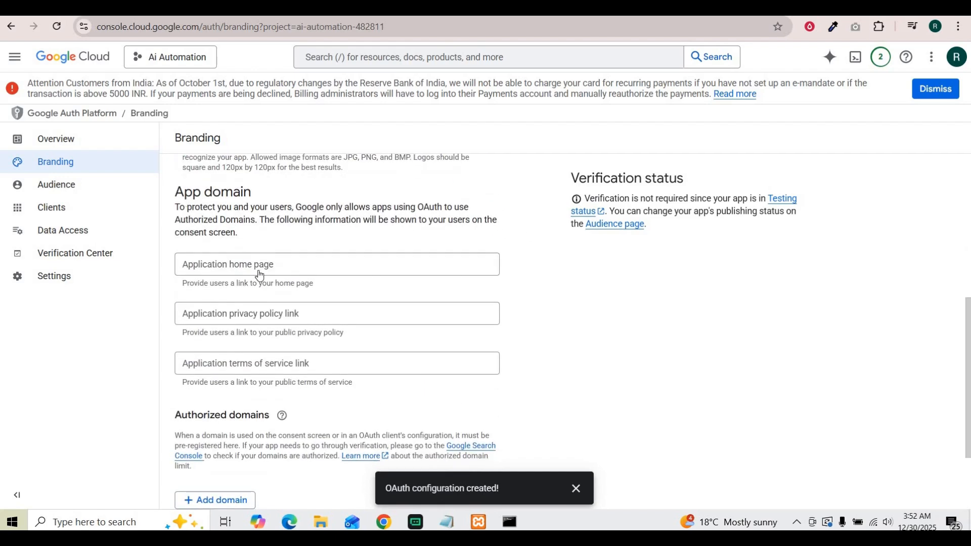
{"action": "left_click", "coordinate": [278, 264]}
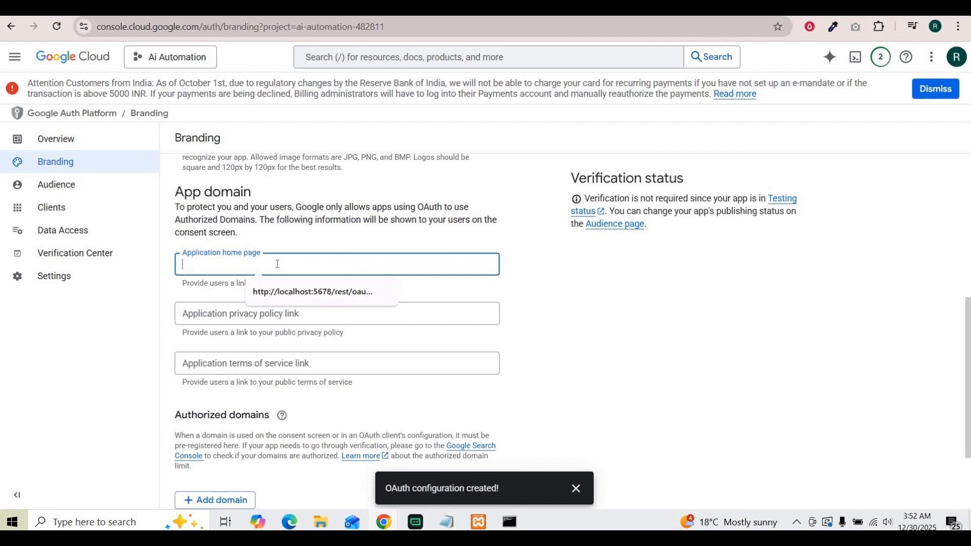
{"action": "left_click", "coordinate": [573, 290]}
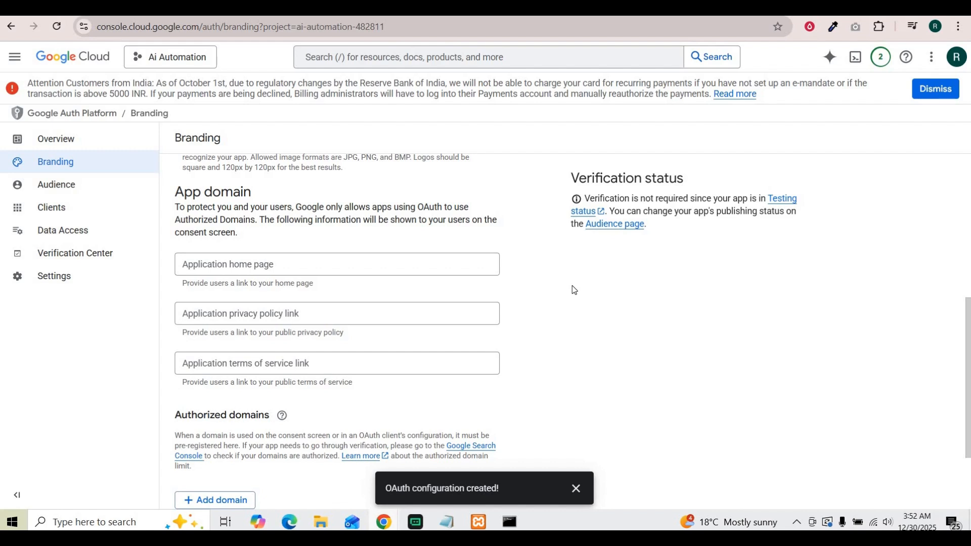
{"action": "left_click", "coordinate": [237, 269]}
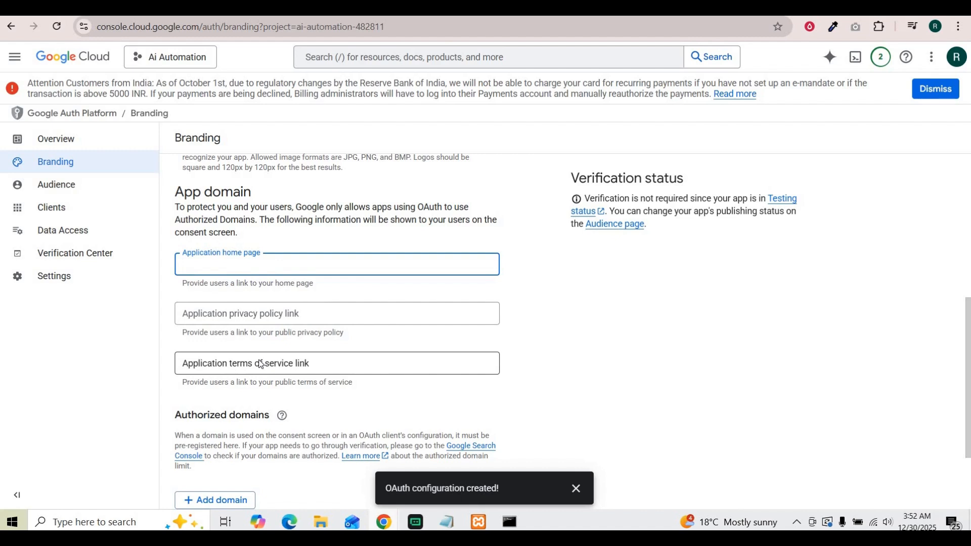
{"action": "scroll", "coordinate": [260, 366], "scroll_direction": "down", "scroll_amount": 1}
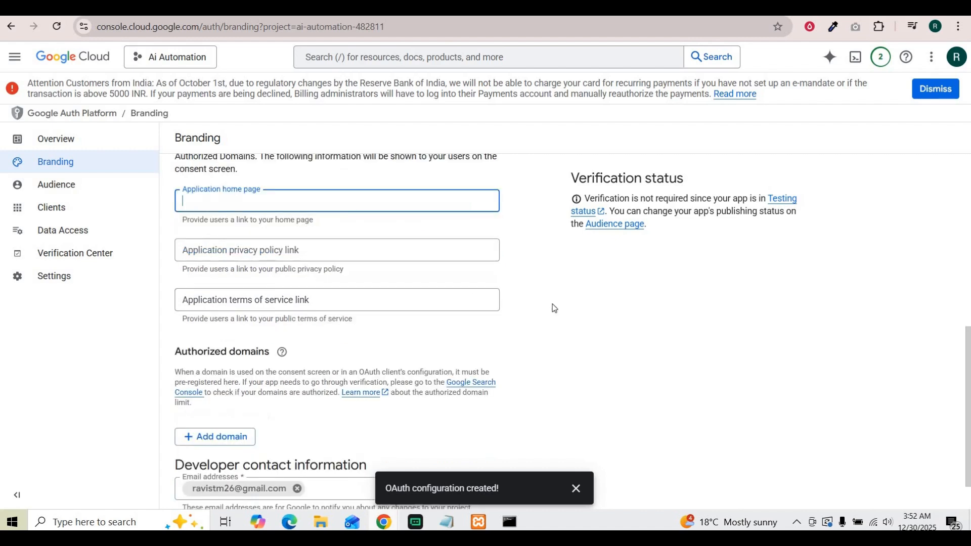
{"action": "left_click", "coordinate": [212, 438]}
{"action": "scroll", "coordinate": [276, 348], "scroll_direction": "down", "scroll_amount": 1}
{"action": "scroll", "coordinate": [276, 348], "scroll_direction": "down", "scroll_amount": 1}
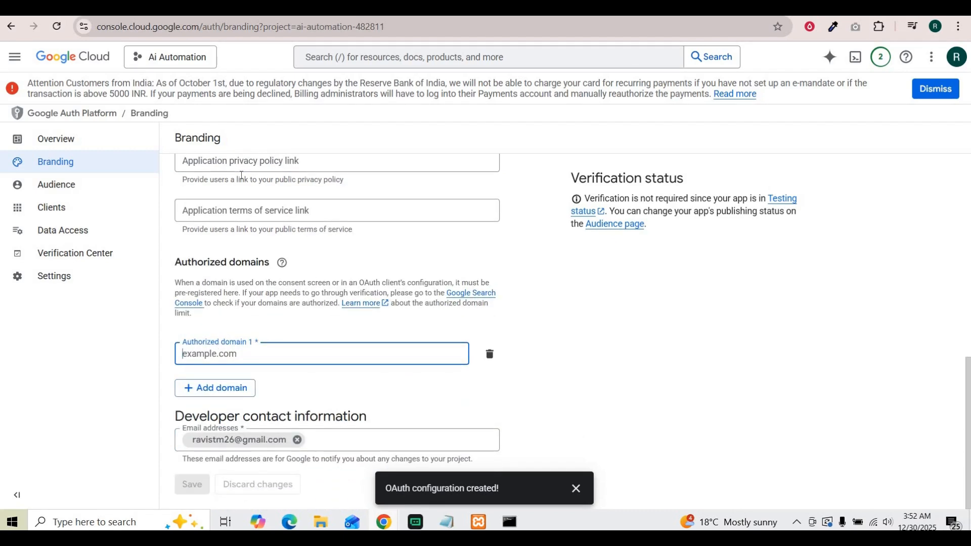
{"action": "scroll", "coordinate": [228, 227], "scroll_direction": "up", "scroll_amount": 2}
{"action": "left_click", "coordinate": [230, 240]}
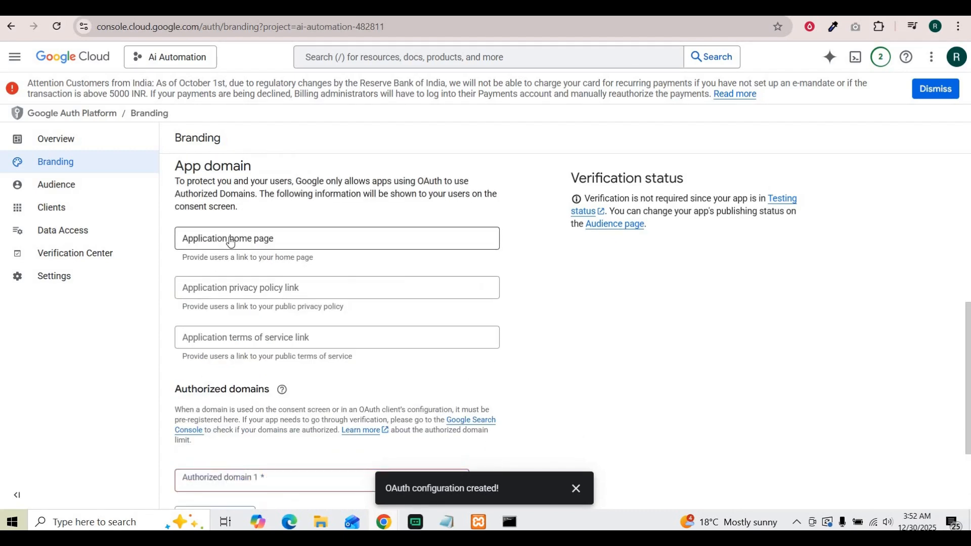
{"action": "left_click", "coordinate": [230, 241]}
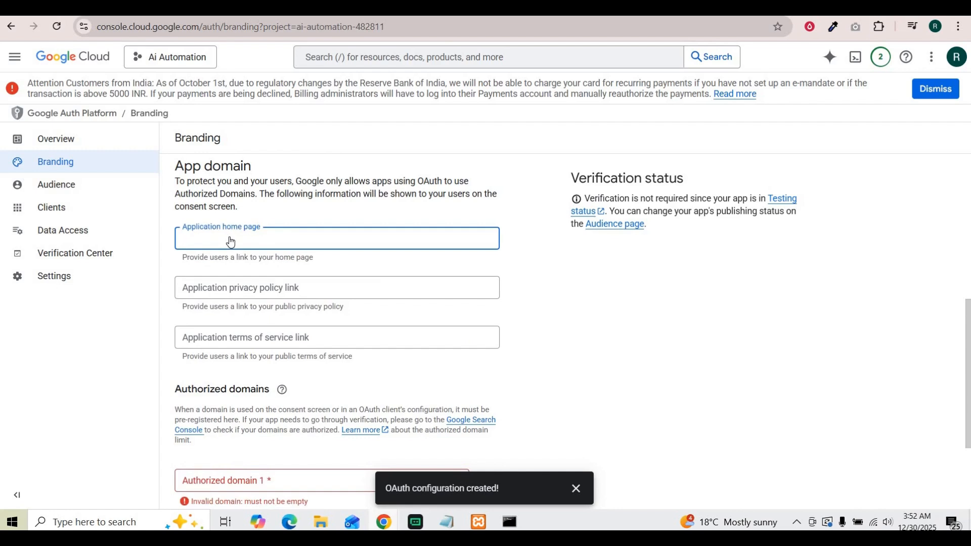
{"action": "scroll", "coordinate": [494, 341], "scroll_direction": "down", "scroll_amount": 1}
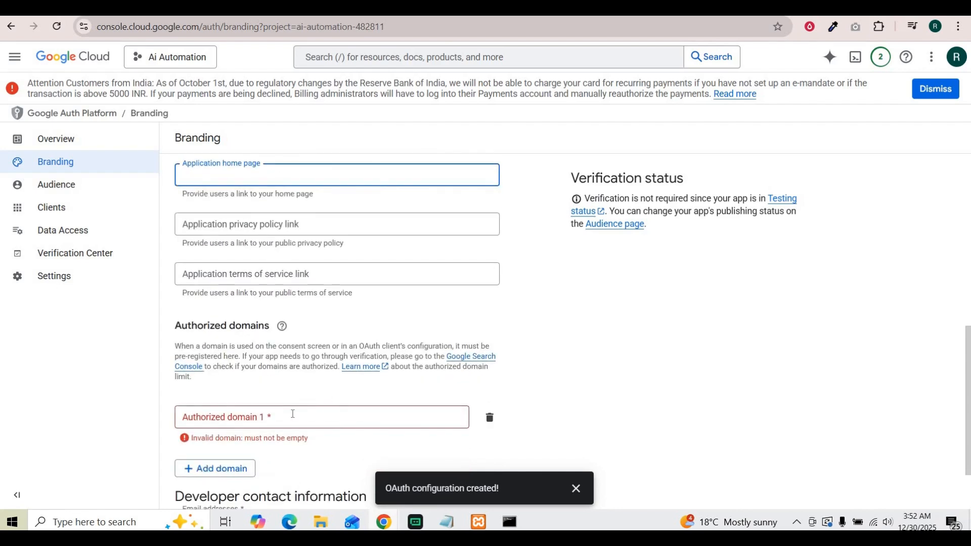
{"action": "left_click", "coordinate": [293, 414]}
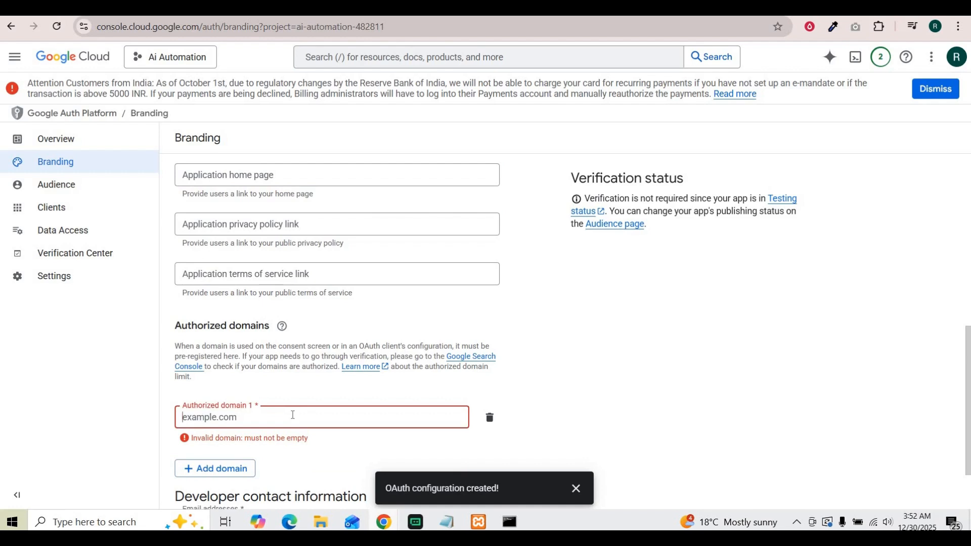
{"action": "left_click", "coordinate": [222, 432]}
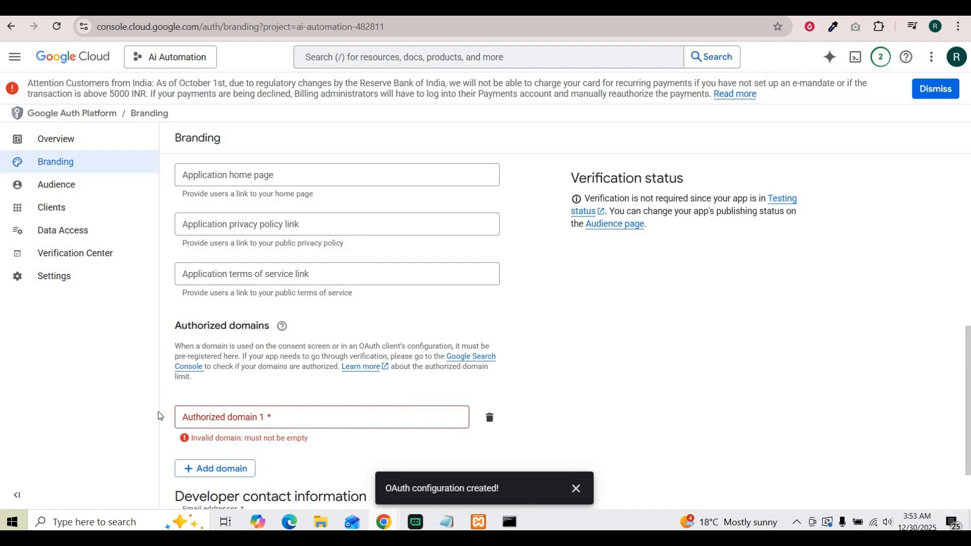
{"action": "left_click", "coordinate": [229, 415]}
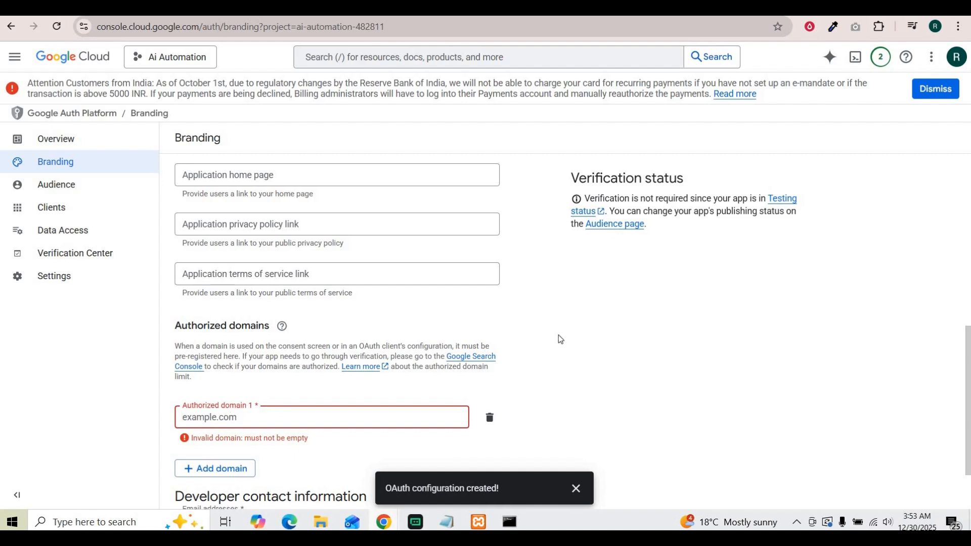
{"action": "scroll", "coordinate": [208, 253], "scroll_direction": "down", "scroll_amount": 2}
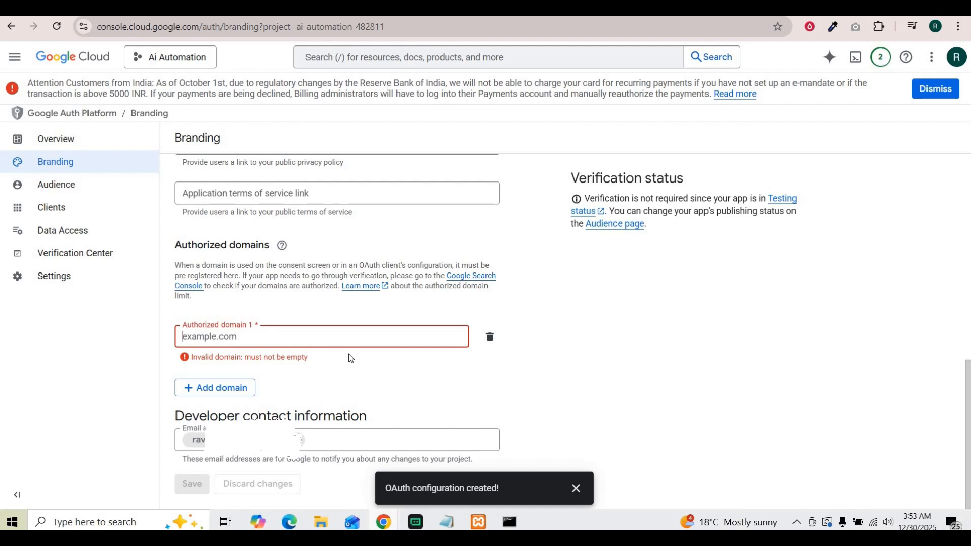
{"action": "scroll", "coordinate": [420, 307], "scroll_direction": "up", "scroll_amount": 5}
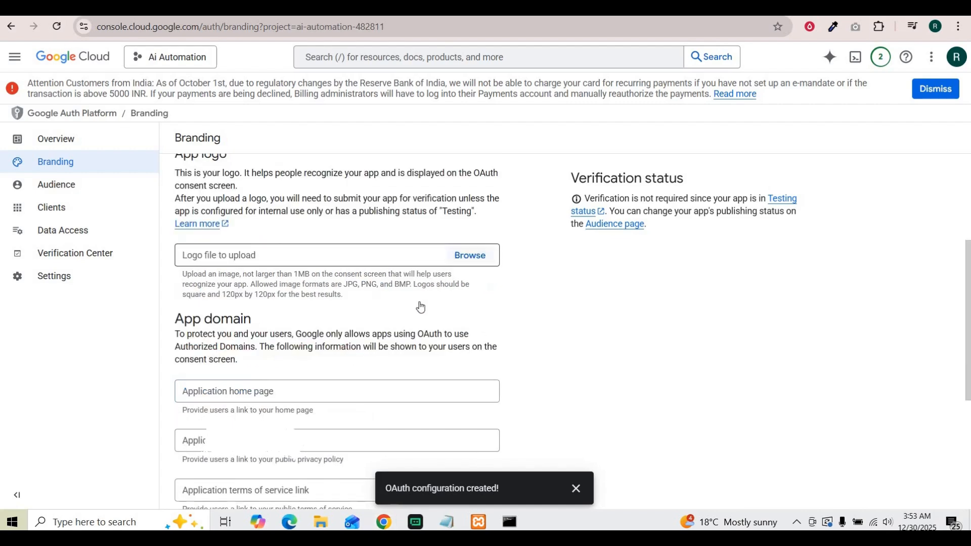
{"action": "scroll", "coordinate": [303, 259], "scroll_direction": "down", "scroll_amount": 2}
Try setting the application home page to the localhost:5678 callback URL, then clear the field.
{"action": "left_click", "coordinate": [277, 264]}
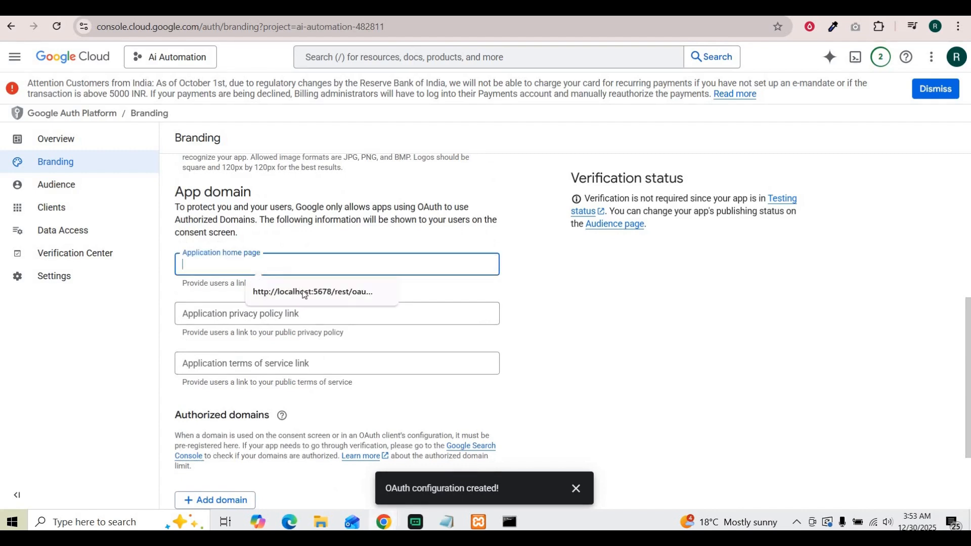
{"action": "left_click", "coordinate": [305, 293]}
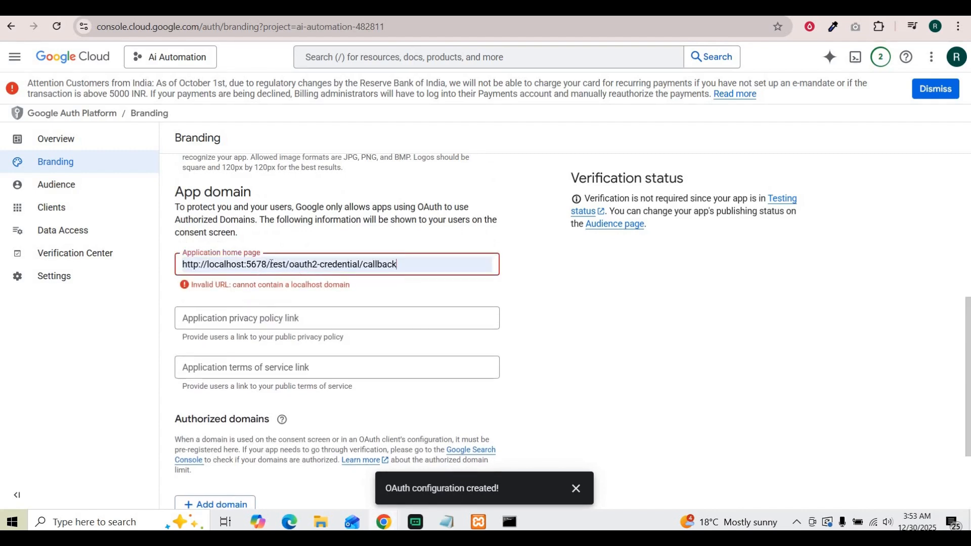
{"action": "left_click_drag", "start_coordinate": [270, 265], "coordinate": [458, 265]}
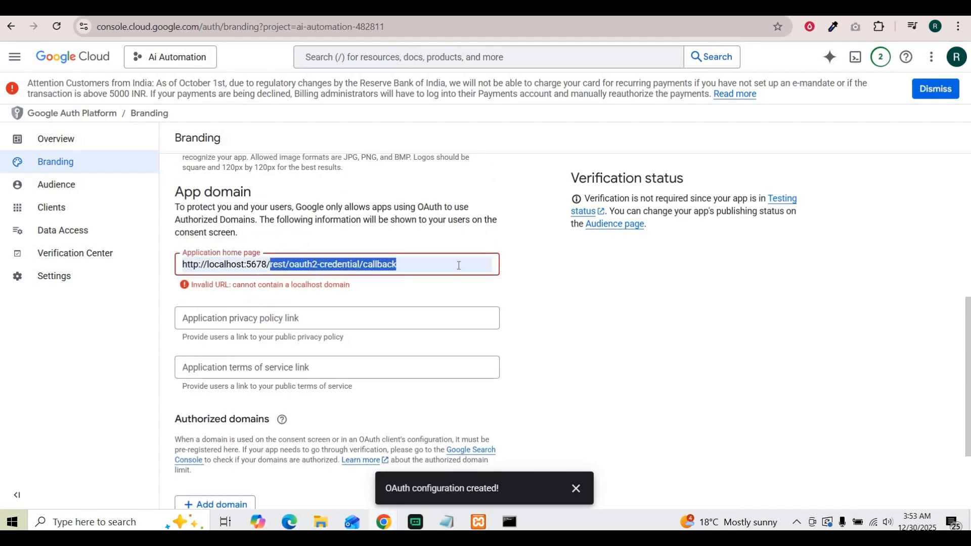
{"action": "key", "text": "BackSpace"}
{"action": "left_click", "coordinate": [613, 297]}
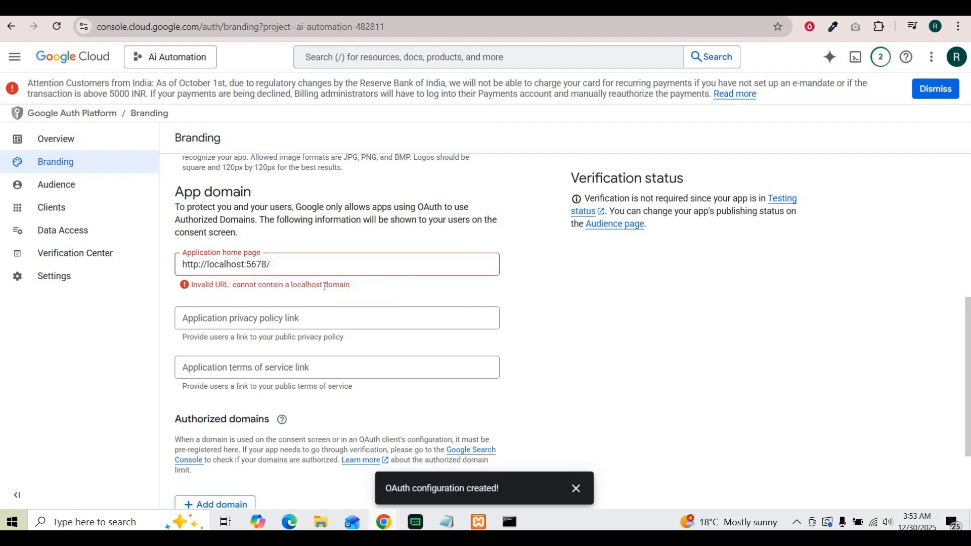
{"action": "left_click_drag", "start_coordinate": [279, 264], "coordinate": [178, 269]}
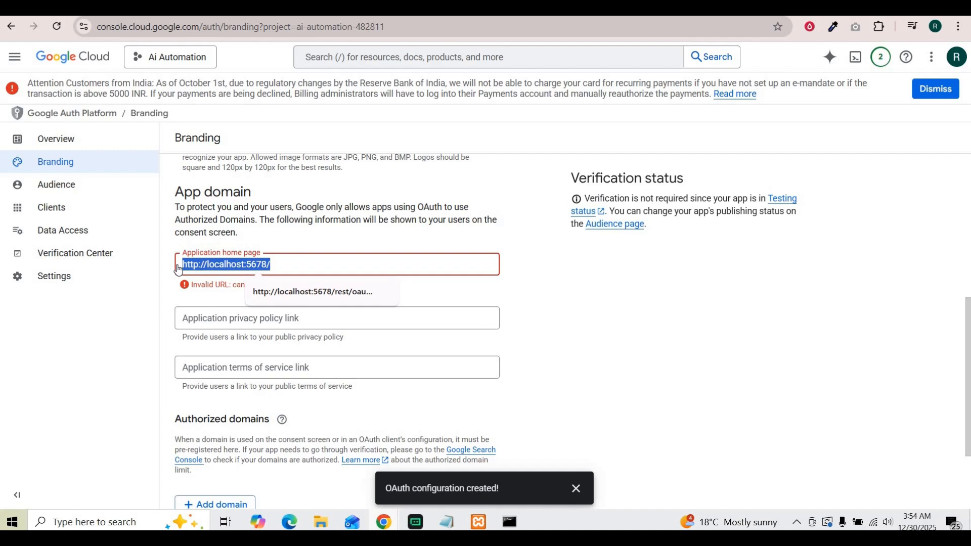
{"action": "key", "text": "BackSpace"}
{"action": "left_click", "coordinate": [245, 161]}
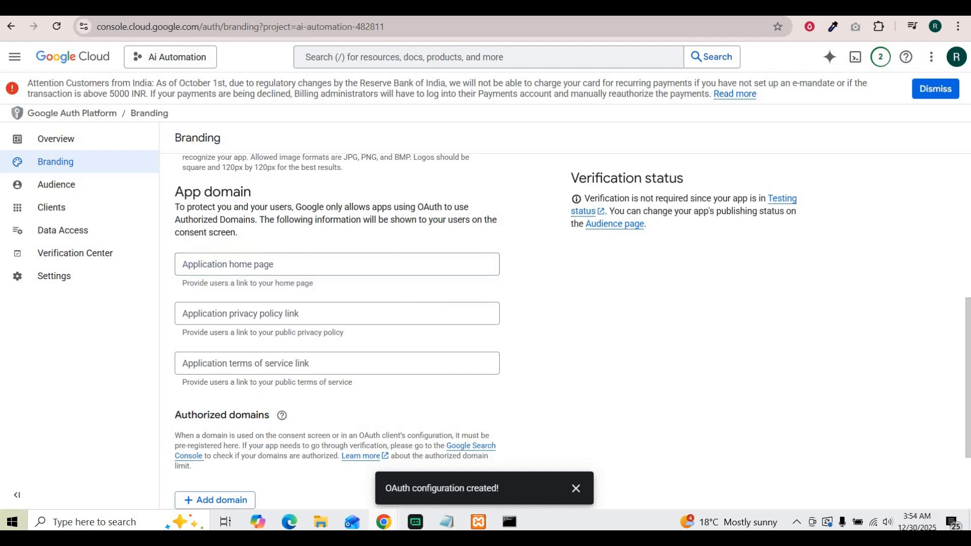
{"action": "scroll", "coordinate": [327, 418], "scroll_direction": "down", "scroll_amount": 2}
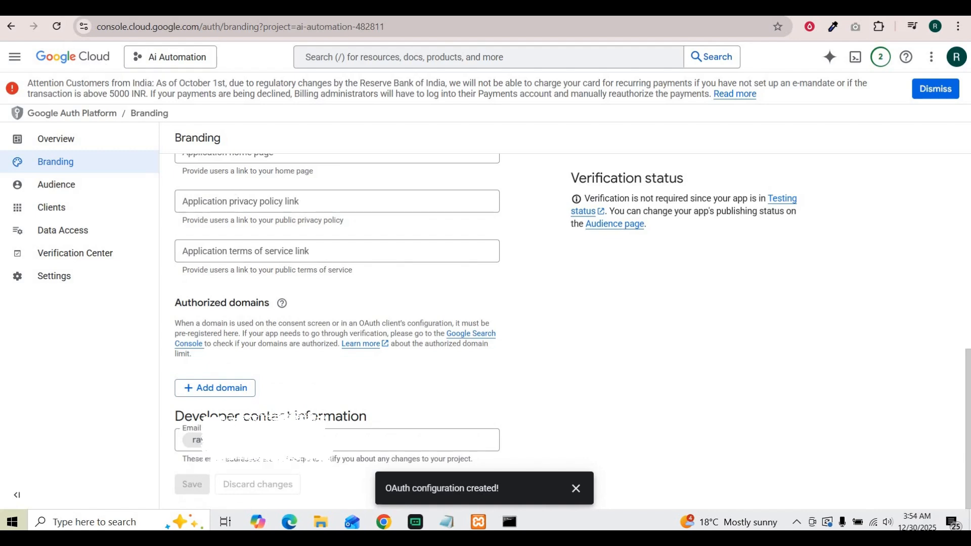
Open the Credentials page of APIs & Services.
{"action": "left_click", "coordinate": [16, 58]}
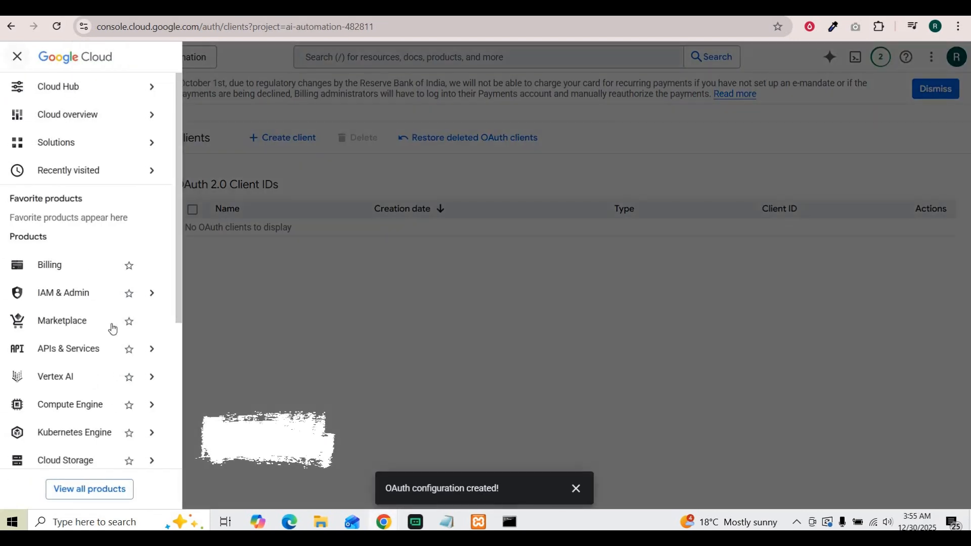
{"action": "mouse_move", "coordinate": [58, 349]}
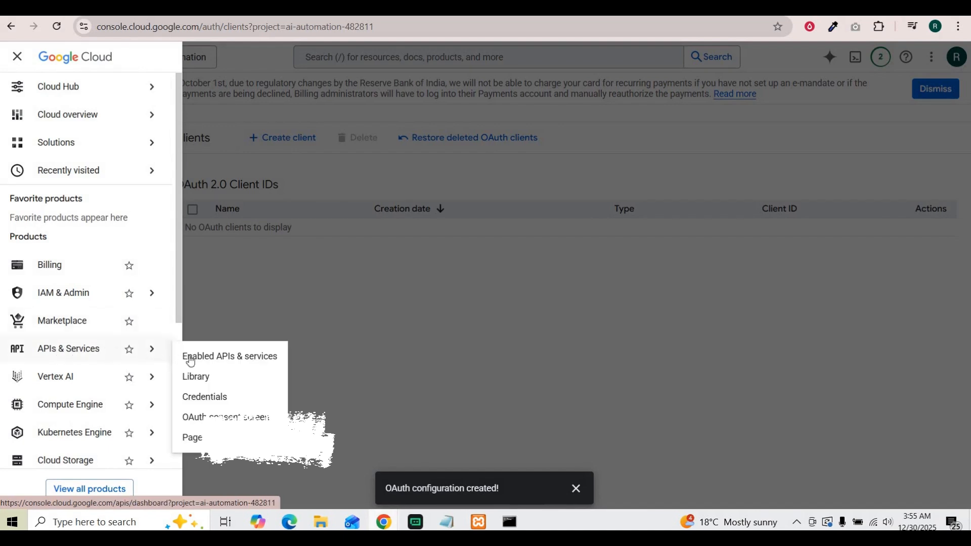
{"action": "left_click", "coordinate": [204, 400]}
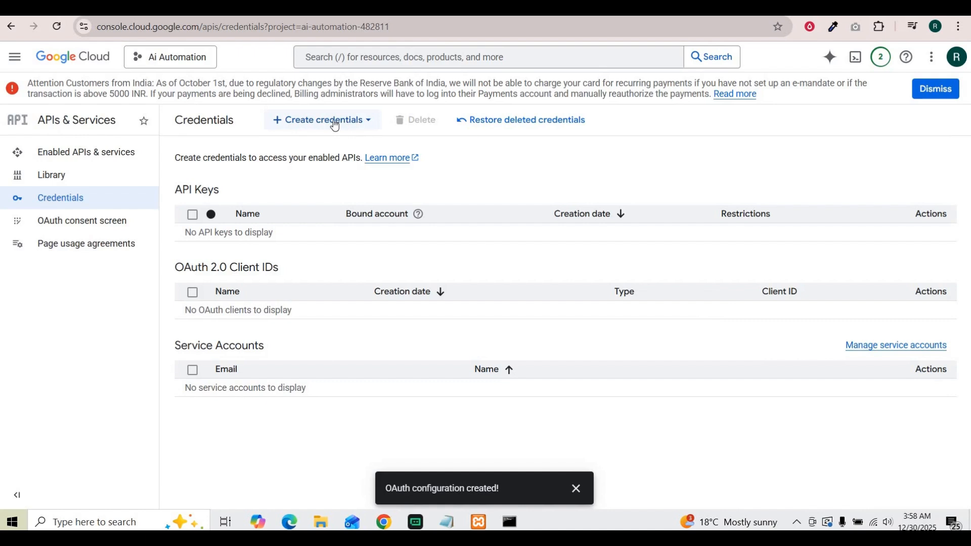
Create an unrestricted API key named API key 1 and select the generated key to copy it.
{"action": "left_click", "coordinate": [335, 125]}
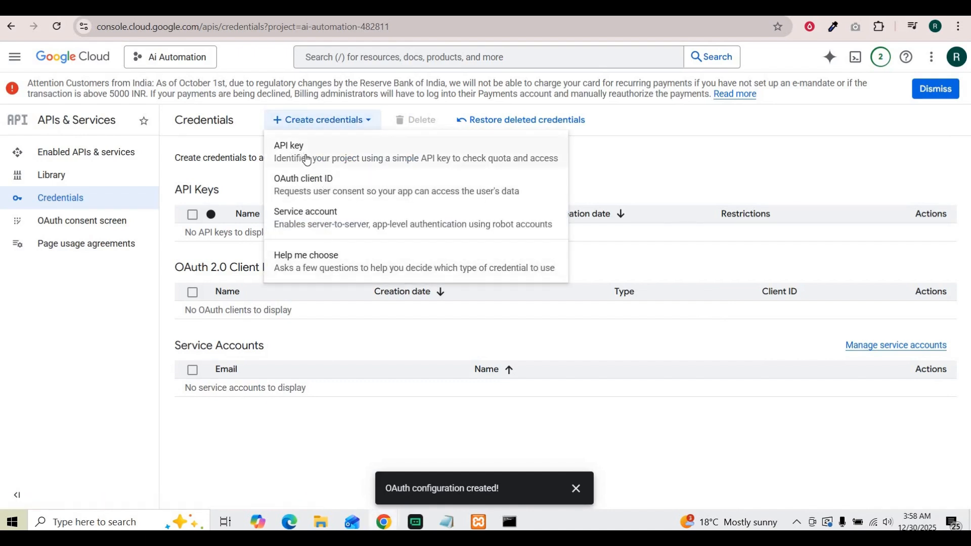
{"action": "left_click", "coordinate": [290, 151]}
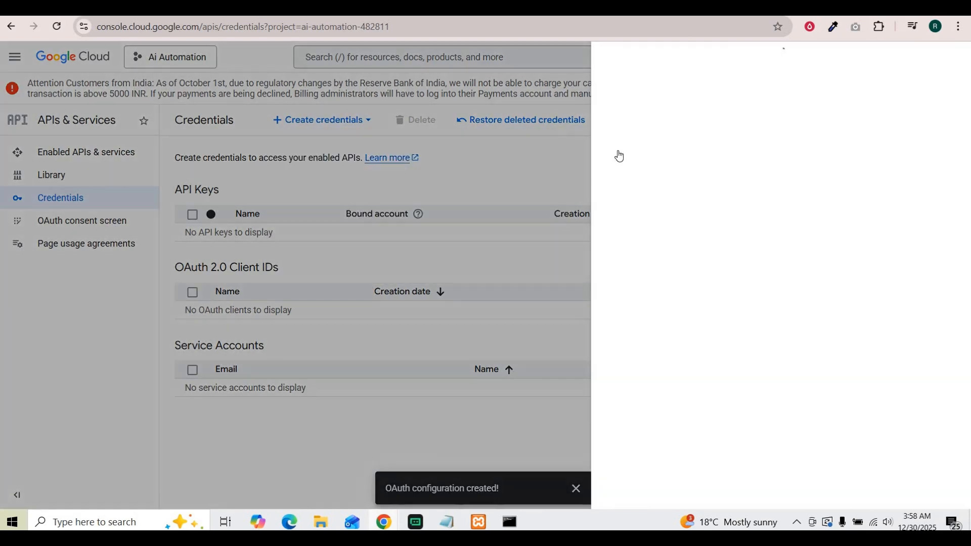
{"action": "left_click", "coordinate": [690, 102]}
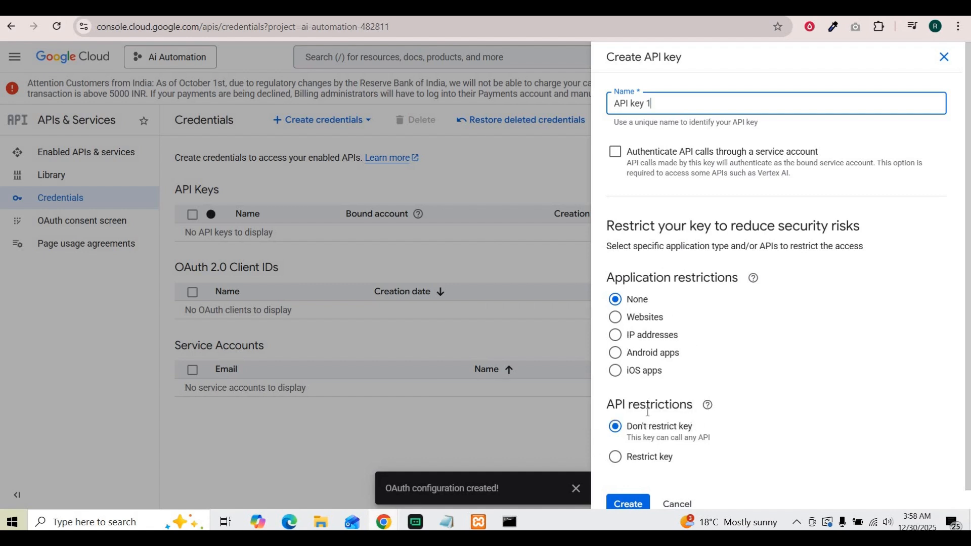
{"action": "scroll", "coordinate": [653, 483], "scroll_direction": "down", "scroll_amount": 1}
{"action": "left_click", "coordinate": [632, 493]}
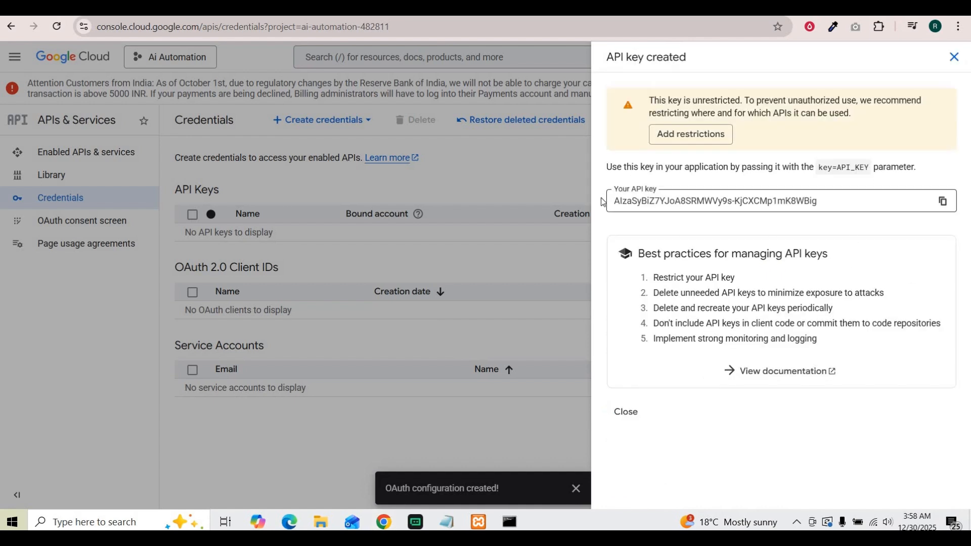
{"action": "left_click_drag", "start_coordinate": [851, 200], "coordinate": [606, 203]}
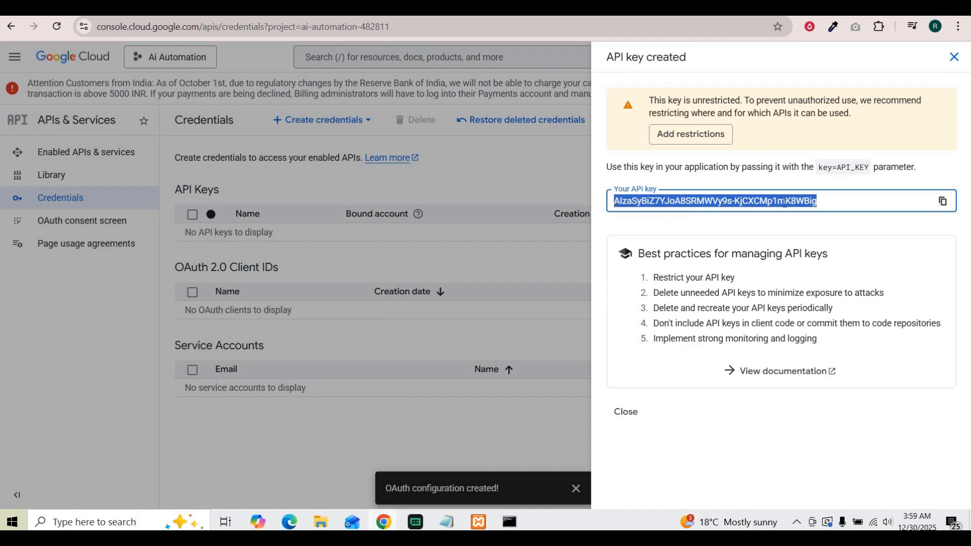
Try restricting API key 1 to selected APIs, then revert it to an unrestricted key and return to Credentials.
{"action": "left_click", "coordinate": [691, 136]}
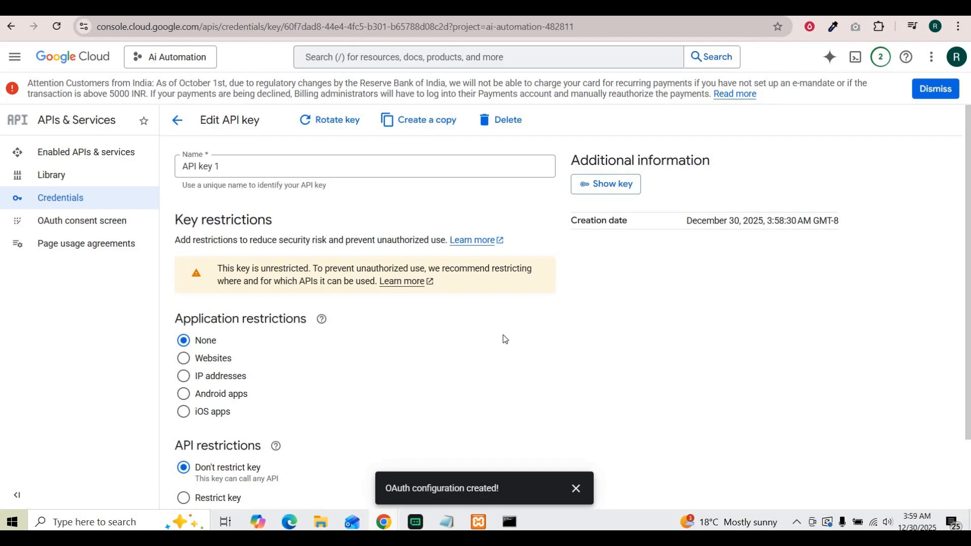
{"action": "scroll", "coordinate": [176, 434], "scroll_direction": "down", "scroll_amount": 2}
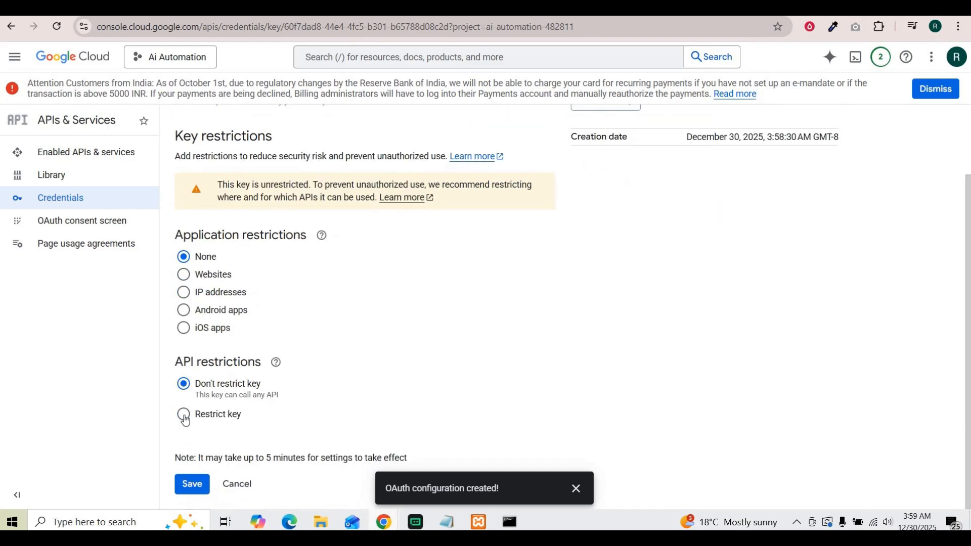
{"action": "left_click", "coordinate": [185, 418]}
{"action": "scroll", "coordinate": [289, 400], "scroll_direction": "down", "scroll_amount": 1}
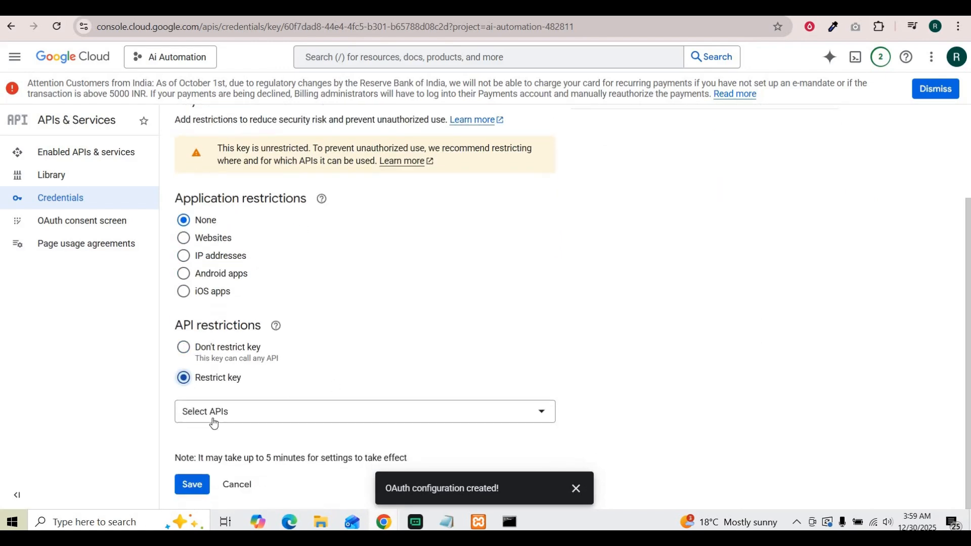
{"action": "left_click", "coordinate": [215, 419]}
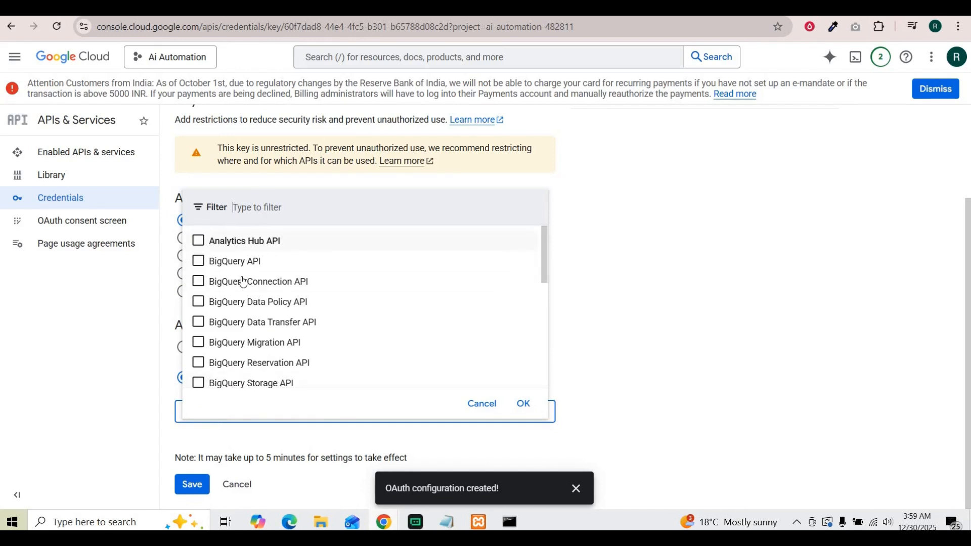
{"action": "left_click", "coordinate": [481, 403]}
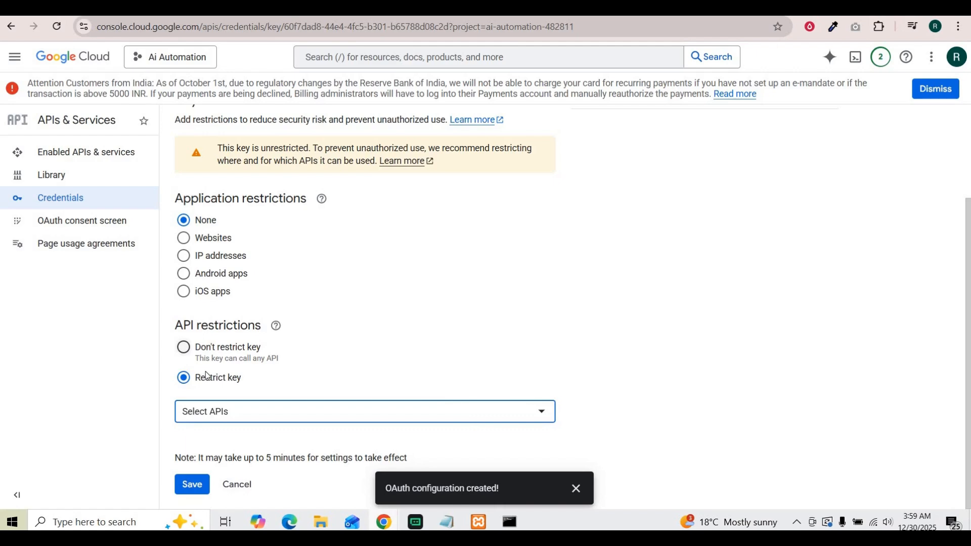
{"action": "left_click", "coordinate": [183, 348]}
{"action": "scroll", "coordinate": [425, 291], "scroll_direction": "up", "scroll_amount": 2}
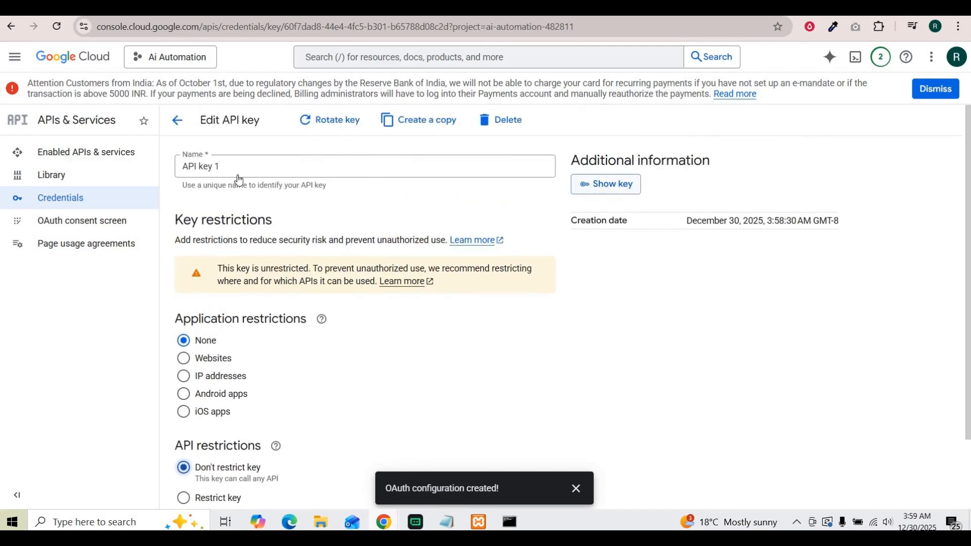
{"action": "left_click", "coordinate": [74, 199]}
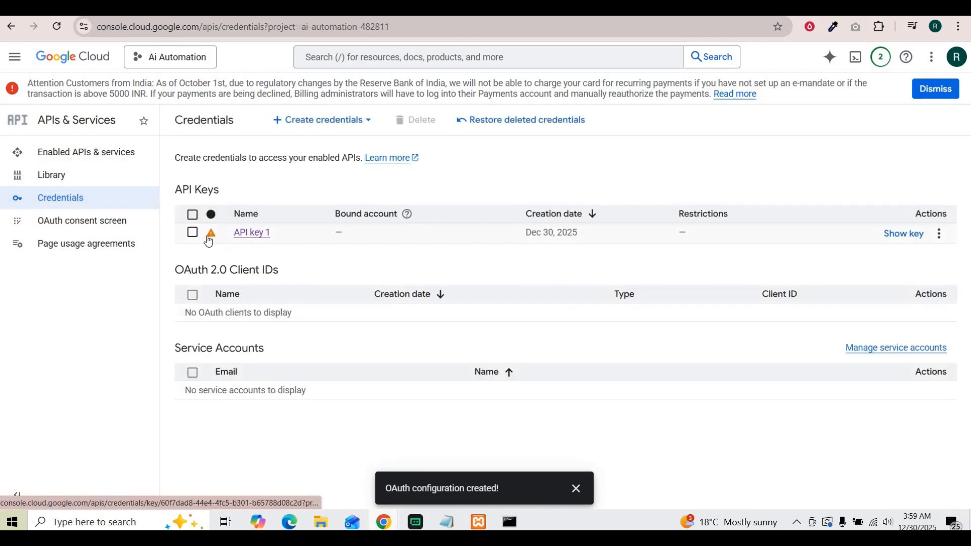
Reveal the value of API key 1 from the Credentials list.
{"action": "mouse_move", "coordinate": [208, 237]}
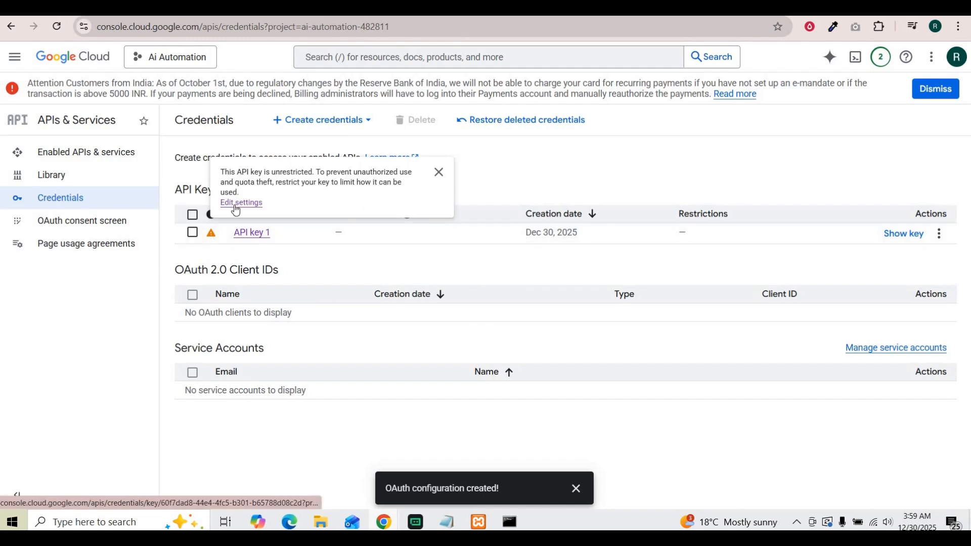
{"action": "left_click", "coordinate": [904, 234]}
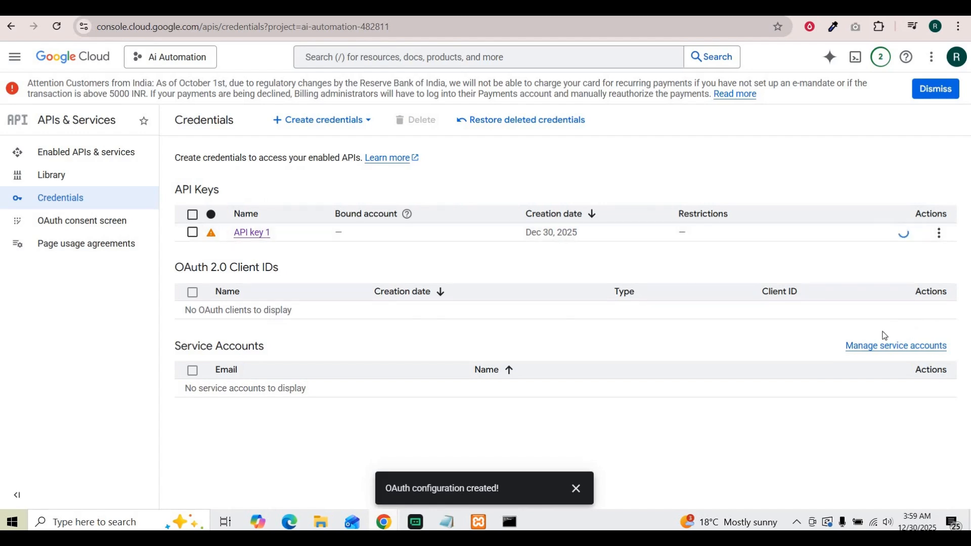